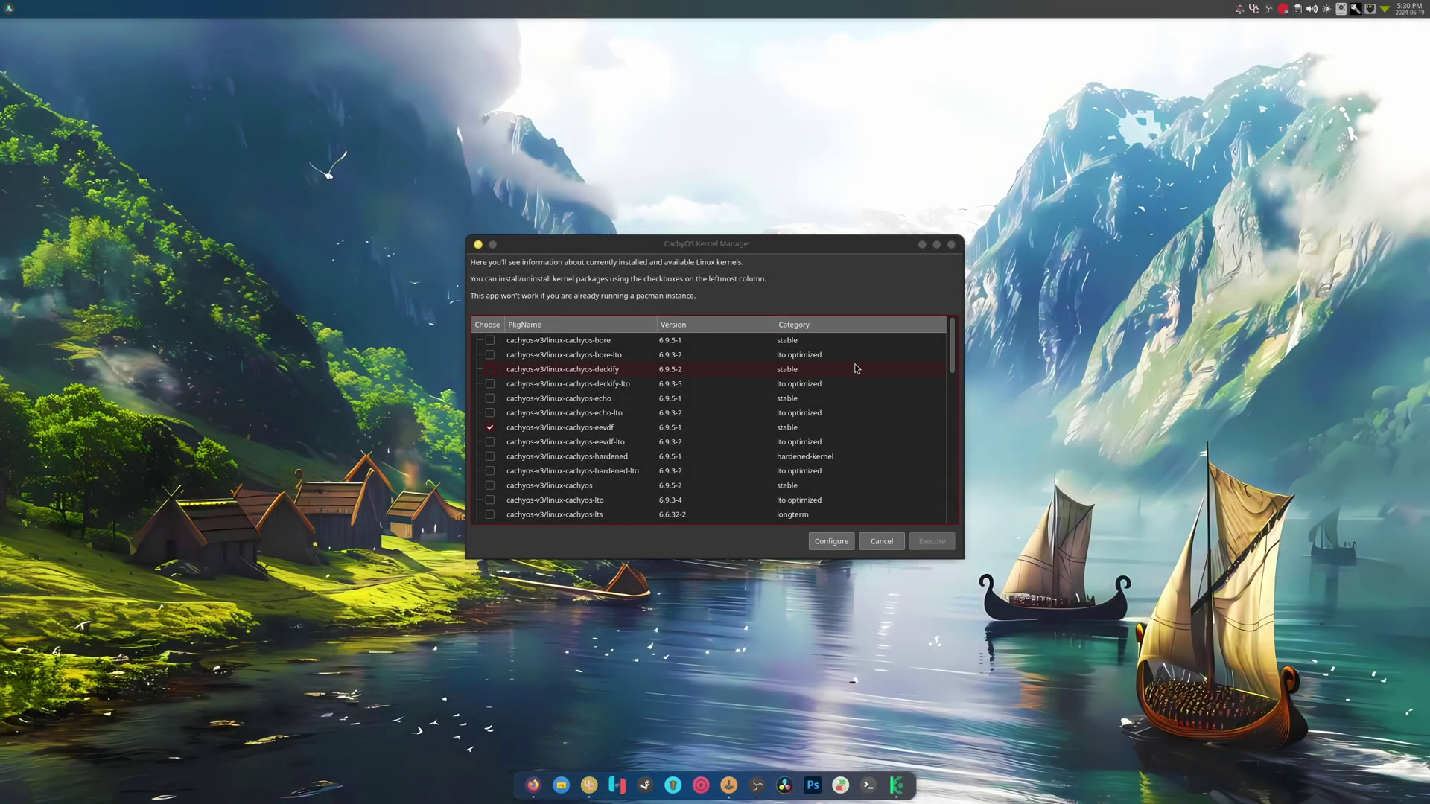
Maximize the Kernel Manager window and scroll through the available kernel packages.
double_click(685, 244)
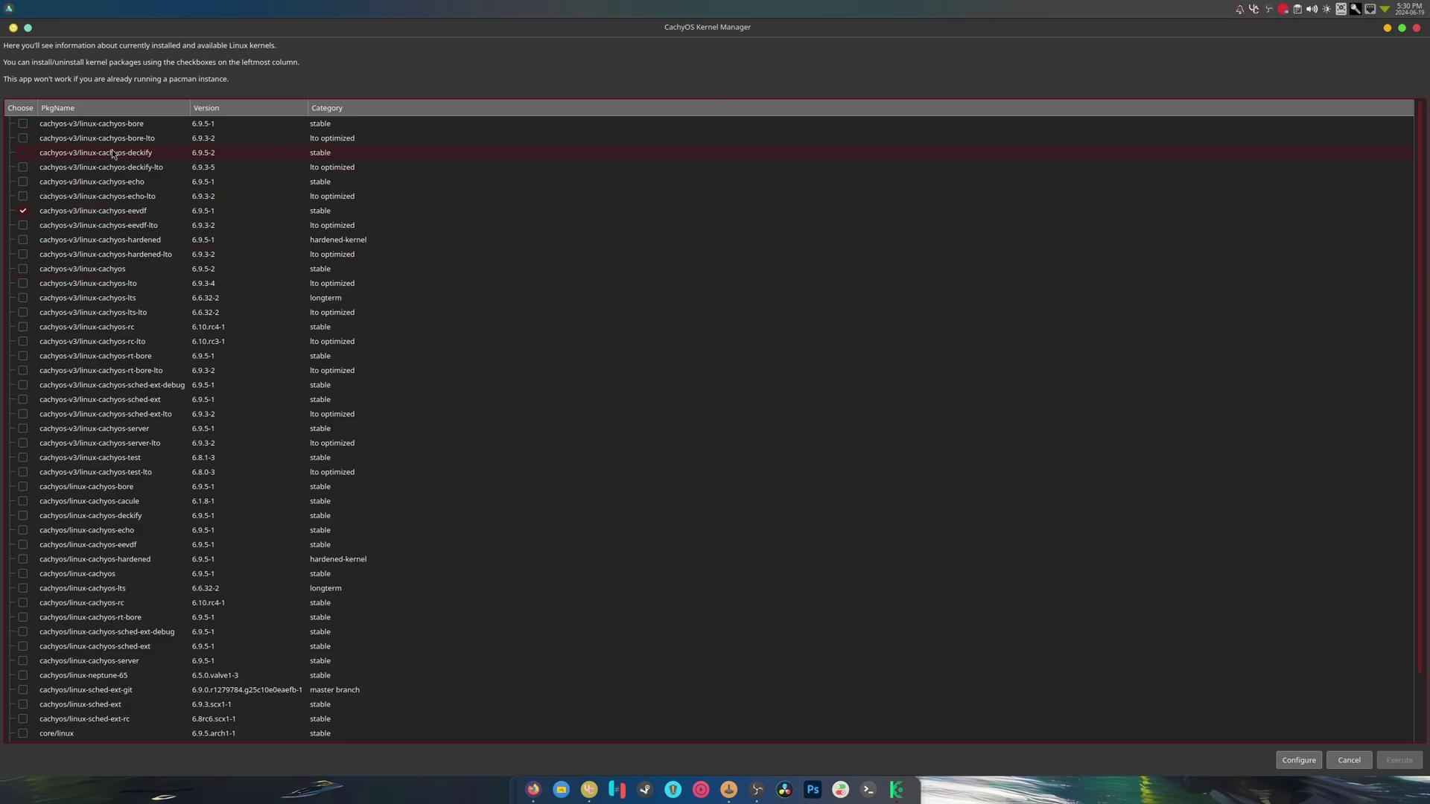
scroll(124, 292, "down", 1)
scroll(123, 292, "down", 1)
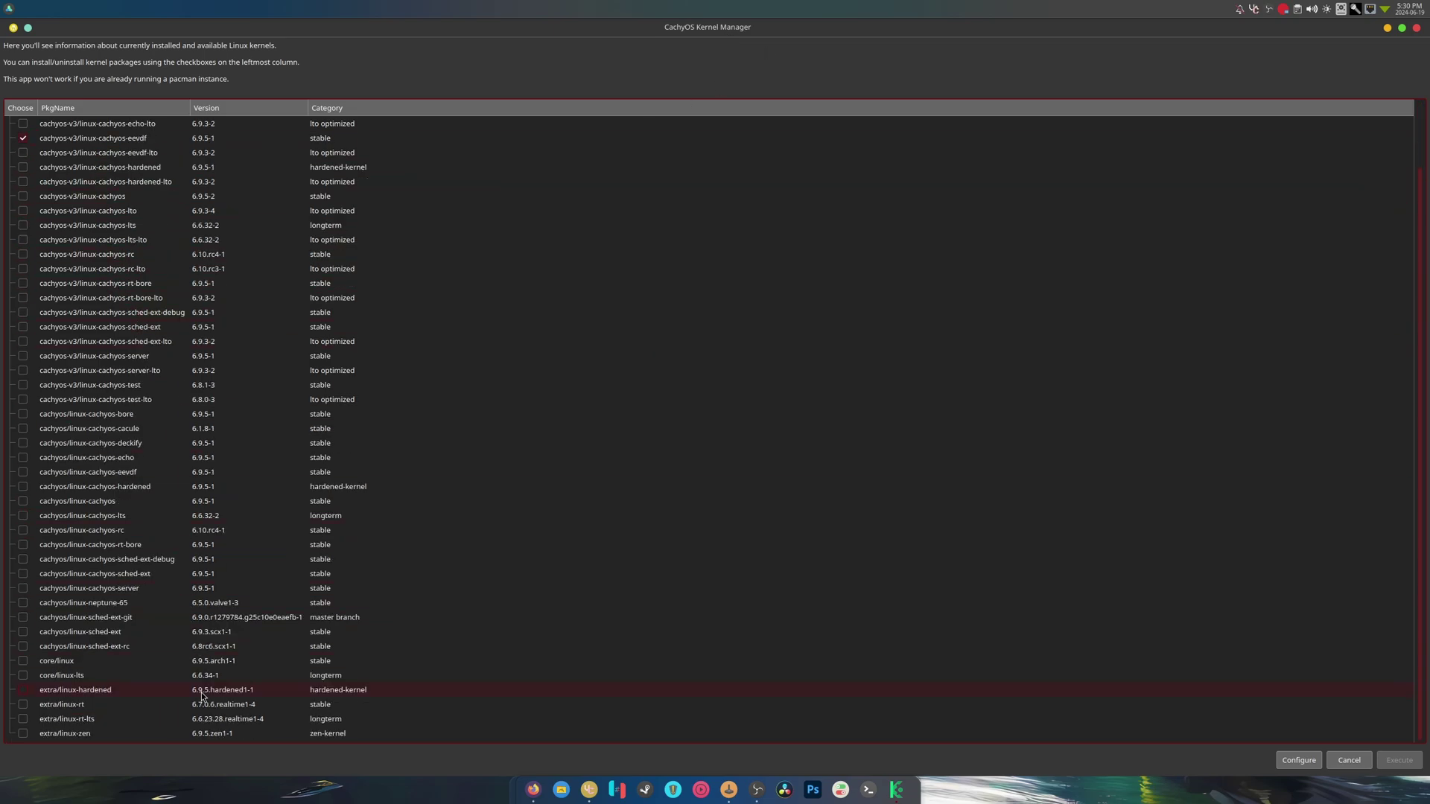
scroll(246, 654, "up", 2)
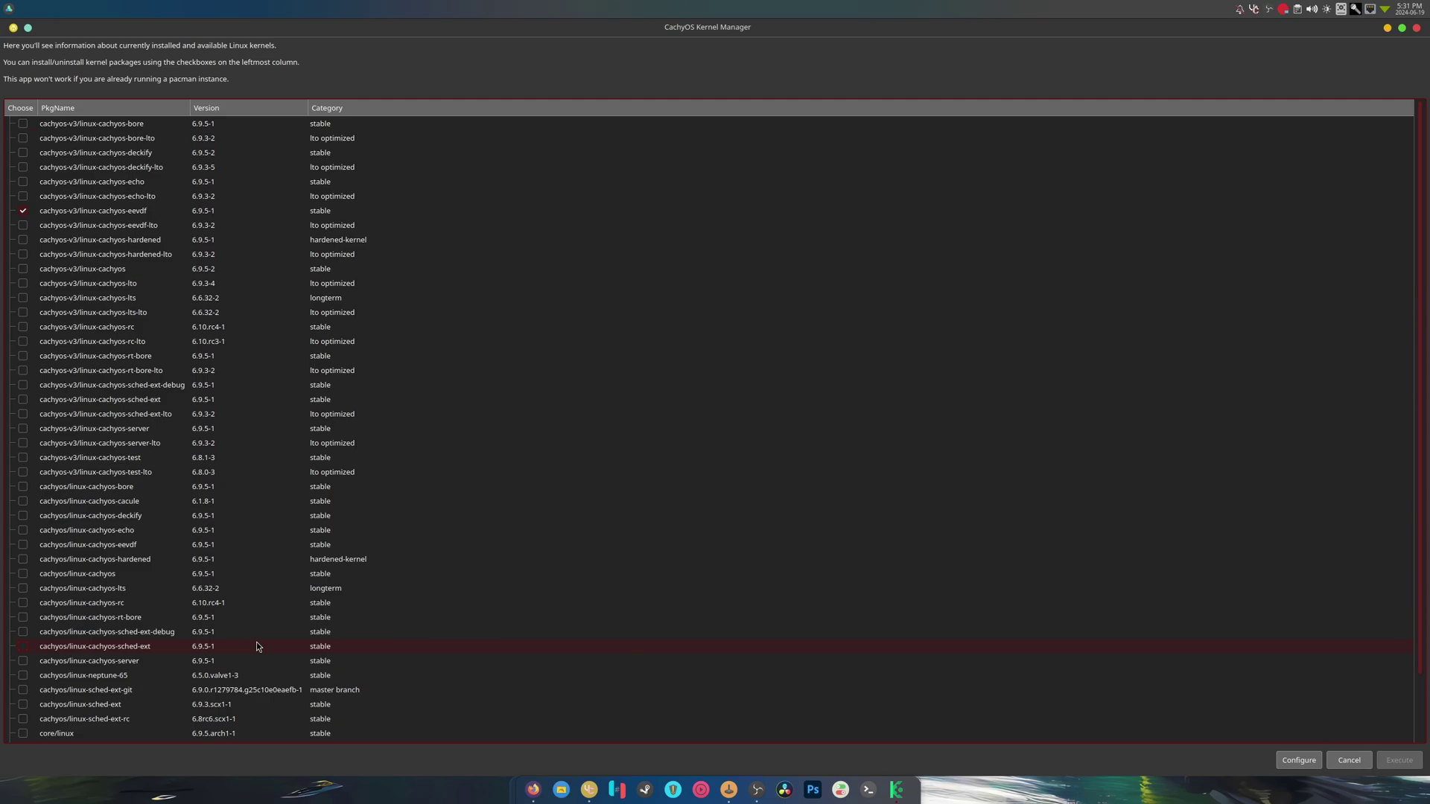
Open Configure for the checked kernel and keep the CachyOS - BORE + SCHED-EXT preset.
left_click(1281, 762)
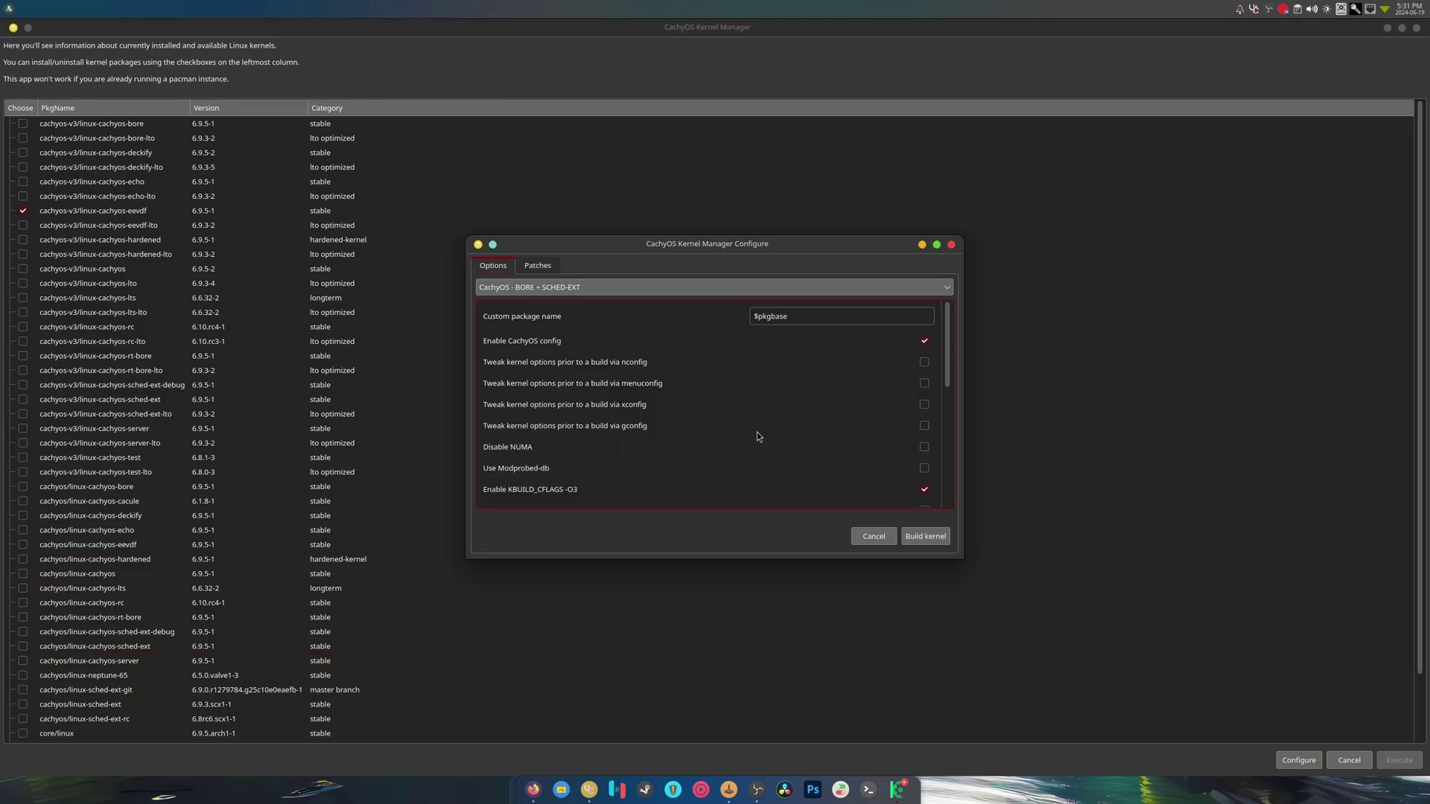
scroll(757, 436, "down", 6)
scroll(759, 454, "down", 2)
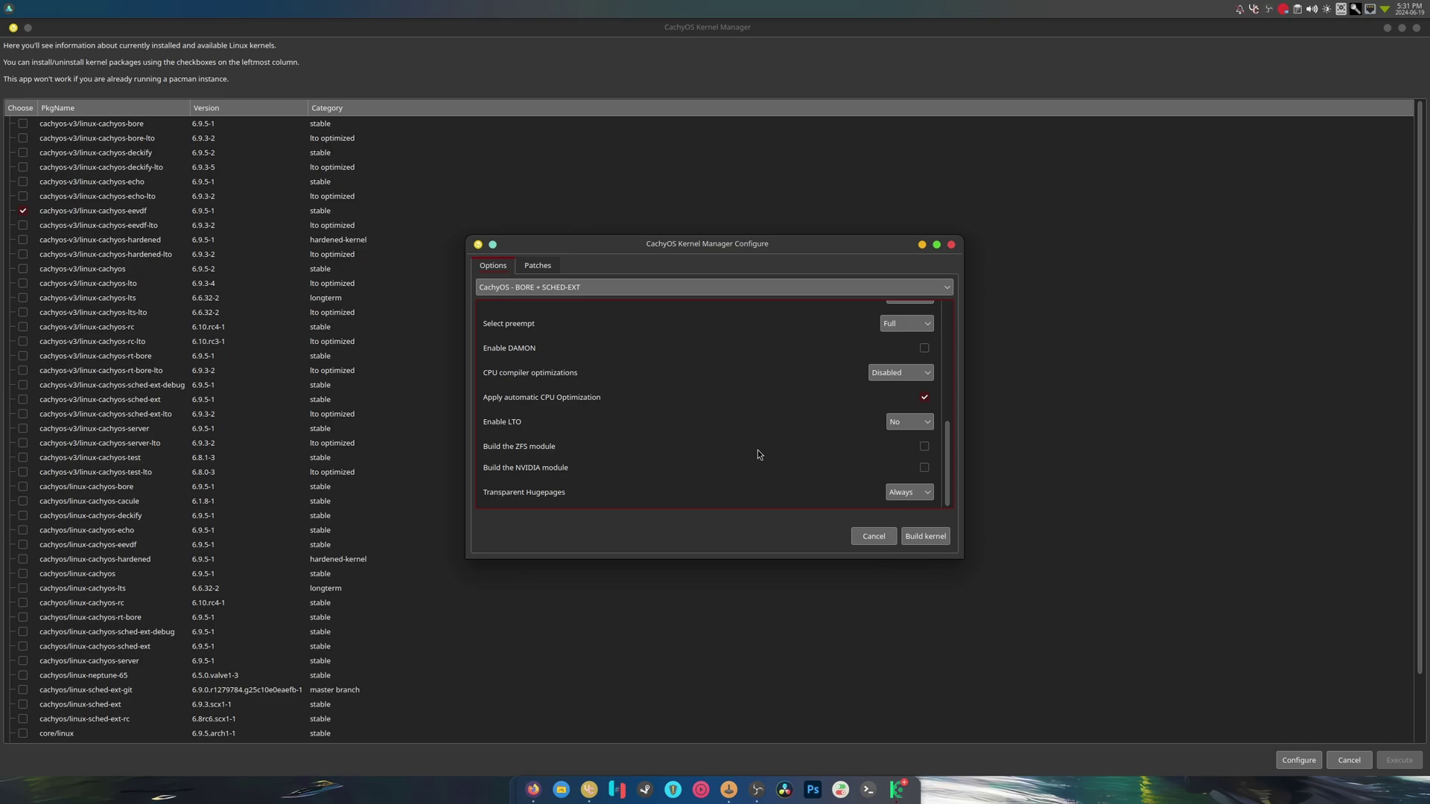
scroll(759, 456, "up", 10)
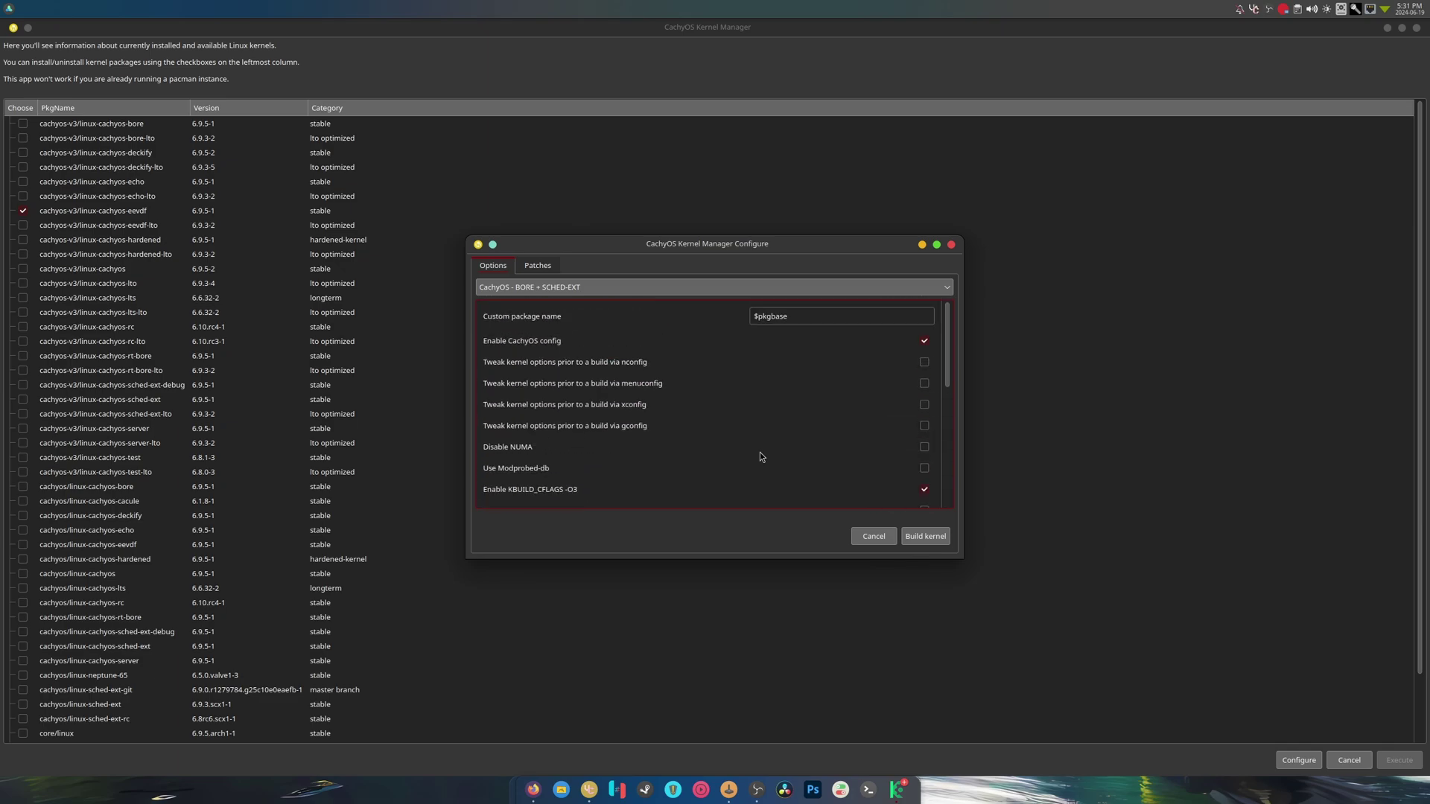
left_click(611, 287)
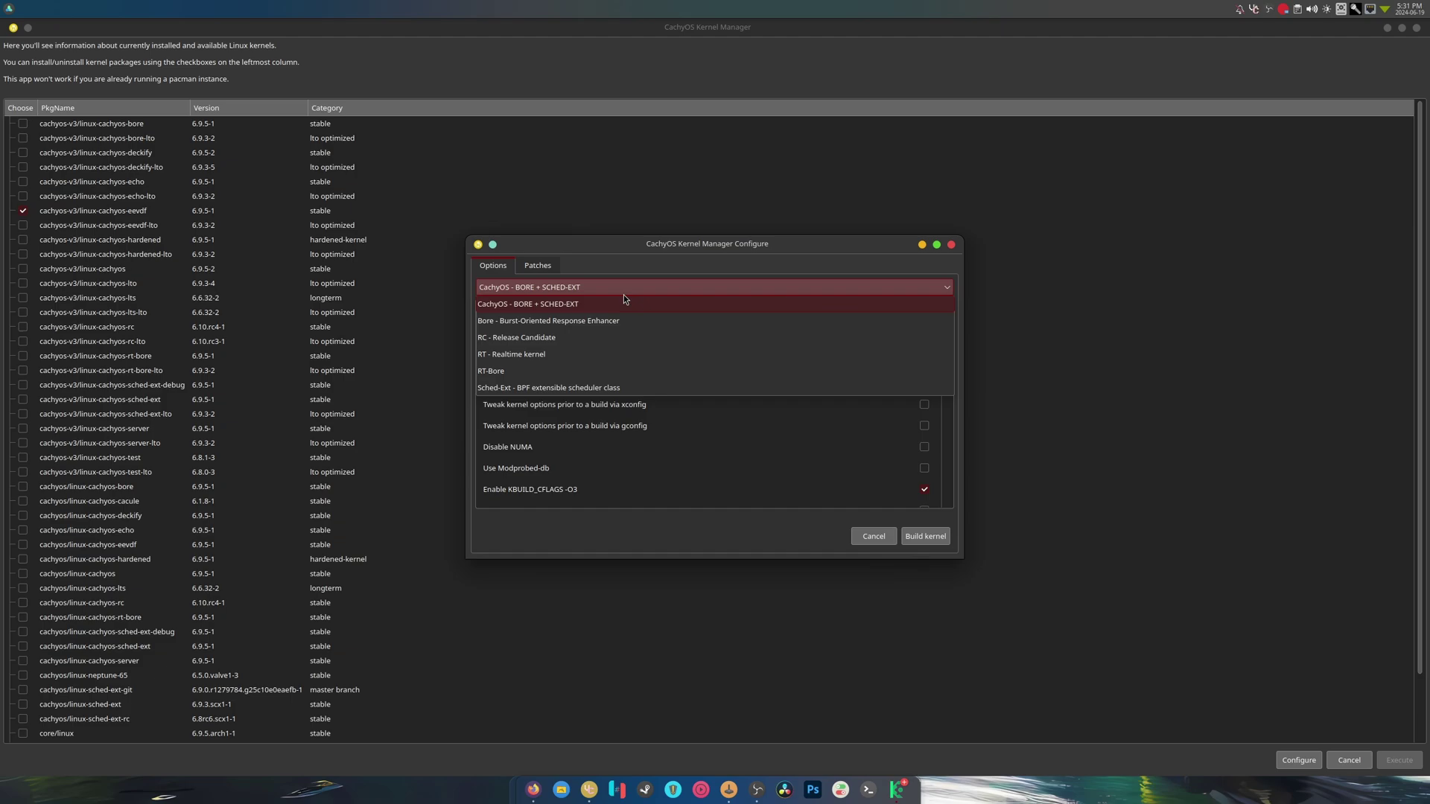
left_click(602, 260)
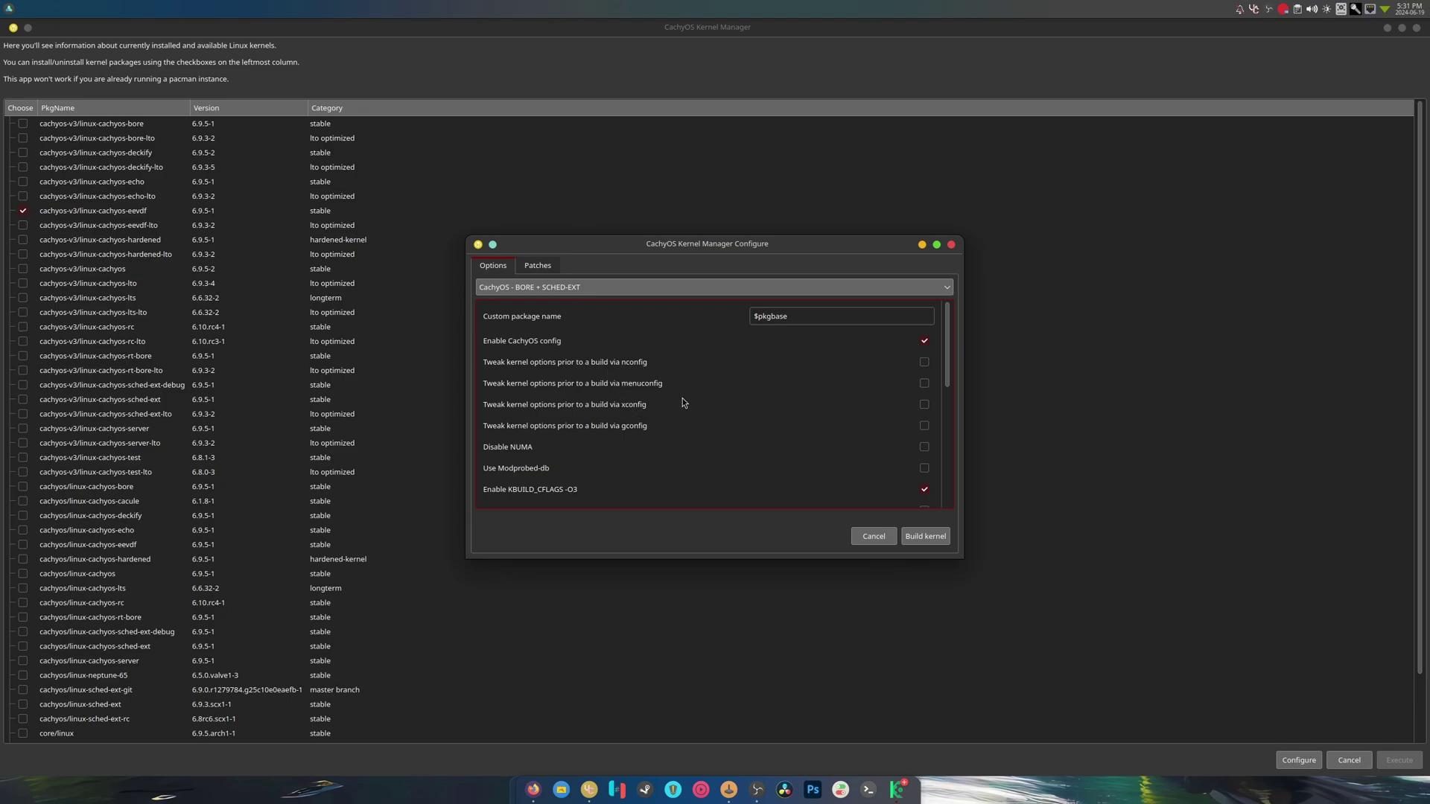
Scroll the options and leave CPU compiler optimizations at Disabled.
scroll(682, 397, "down", 2)
scroll(765, 378, "down", 3)
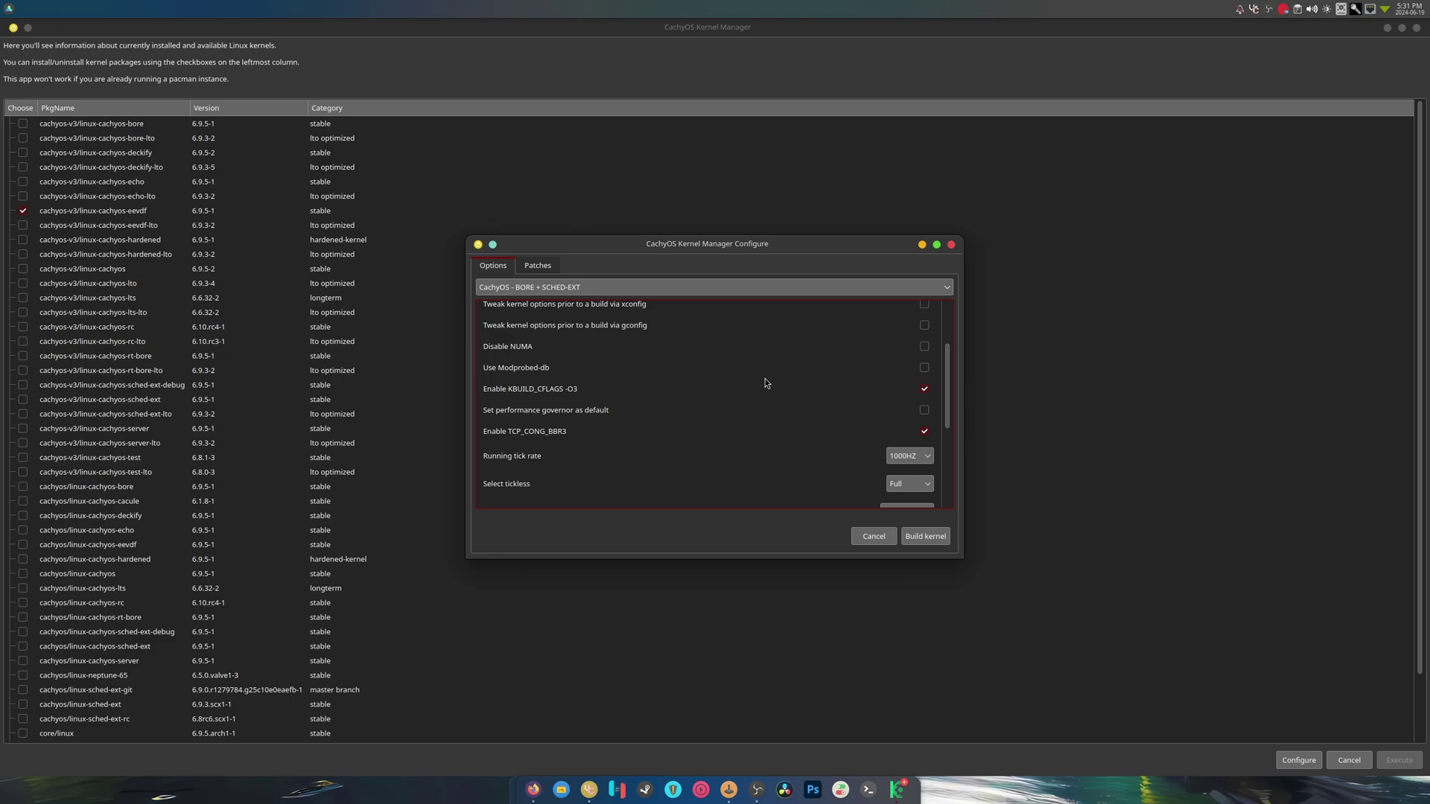
scroll(767, 384, "down", 3)
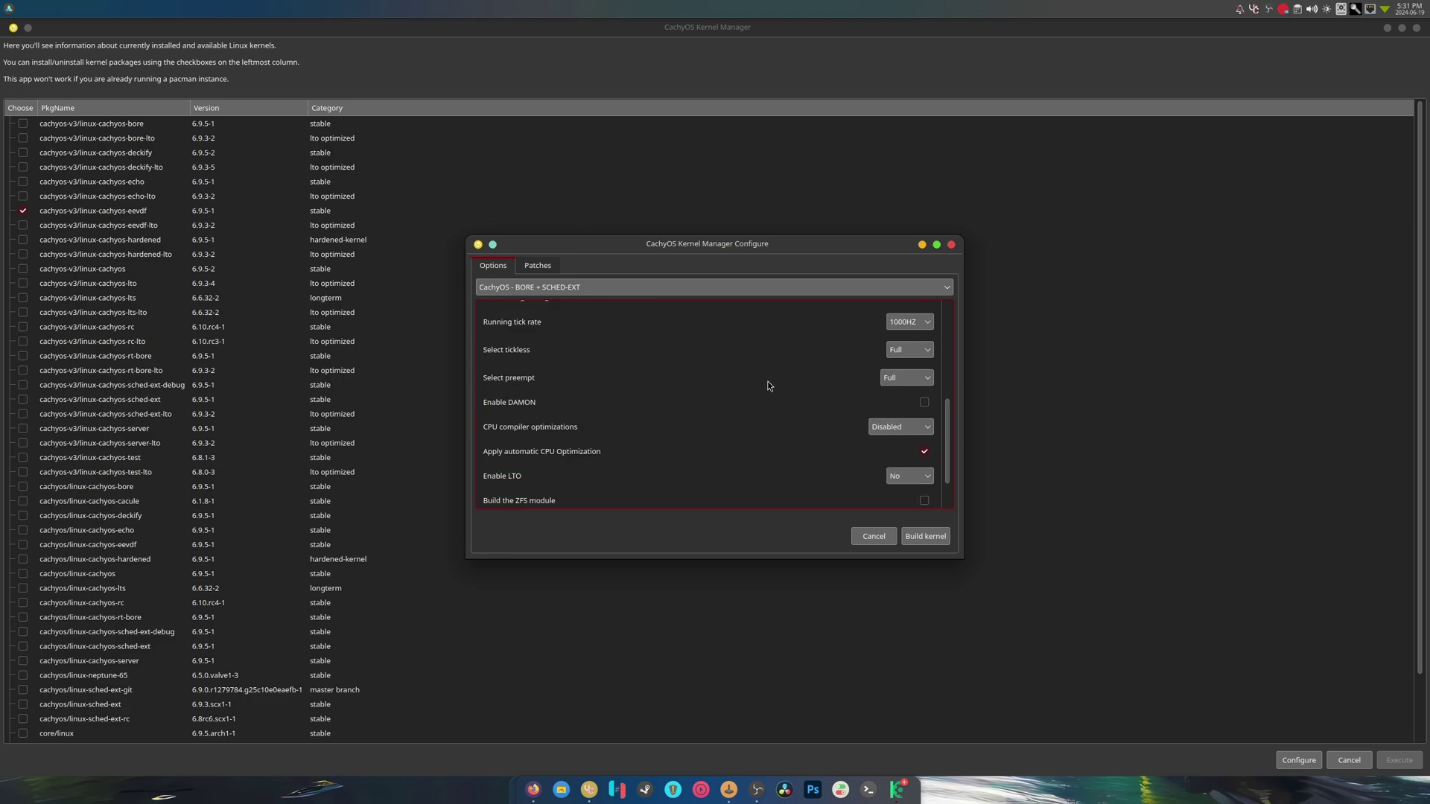
scroll(769, 385, "down", 1)
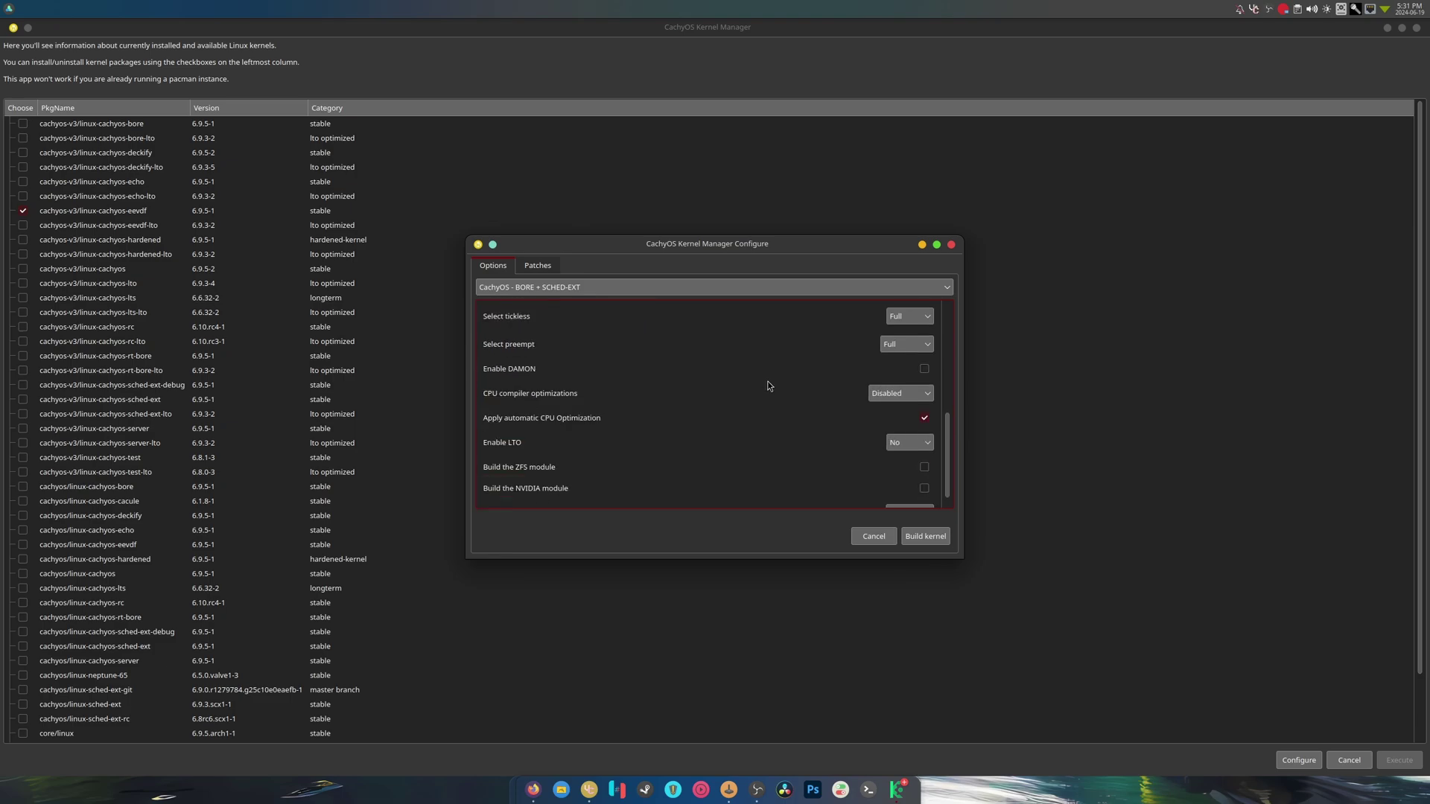
left_click(888, 394)
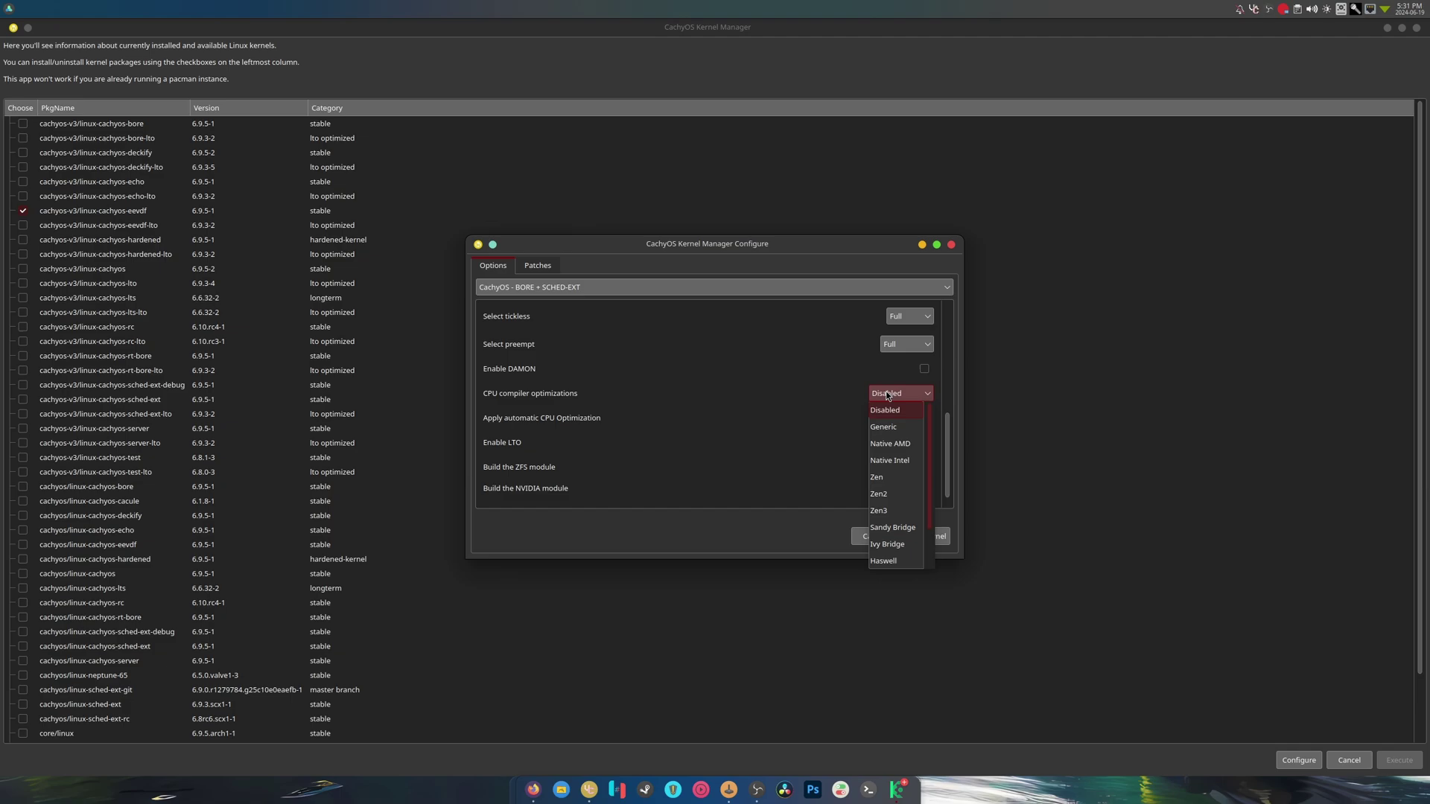
left_click(887, 391)
scroll(757, 424, "down", 1)
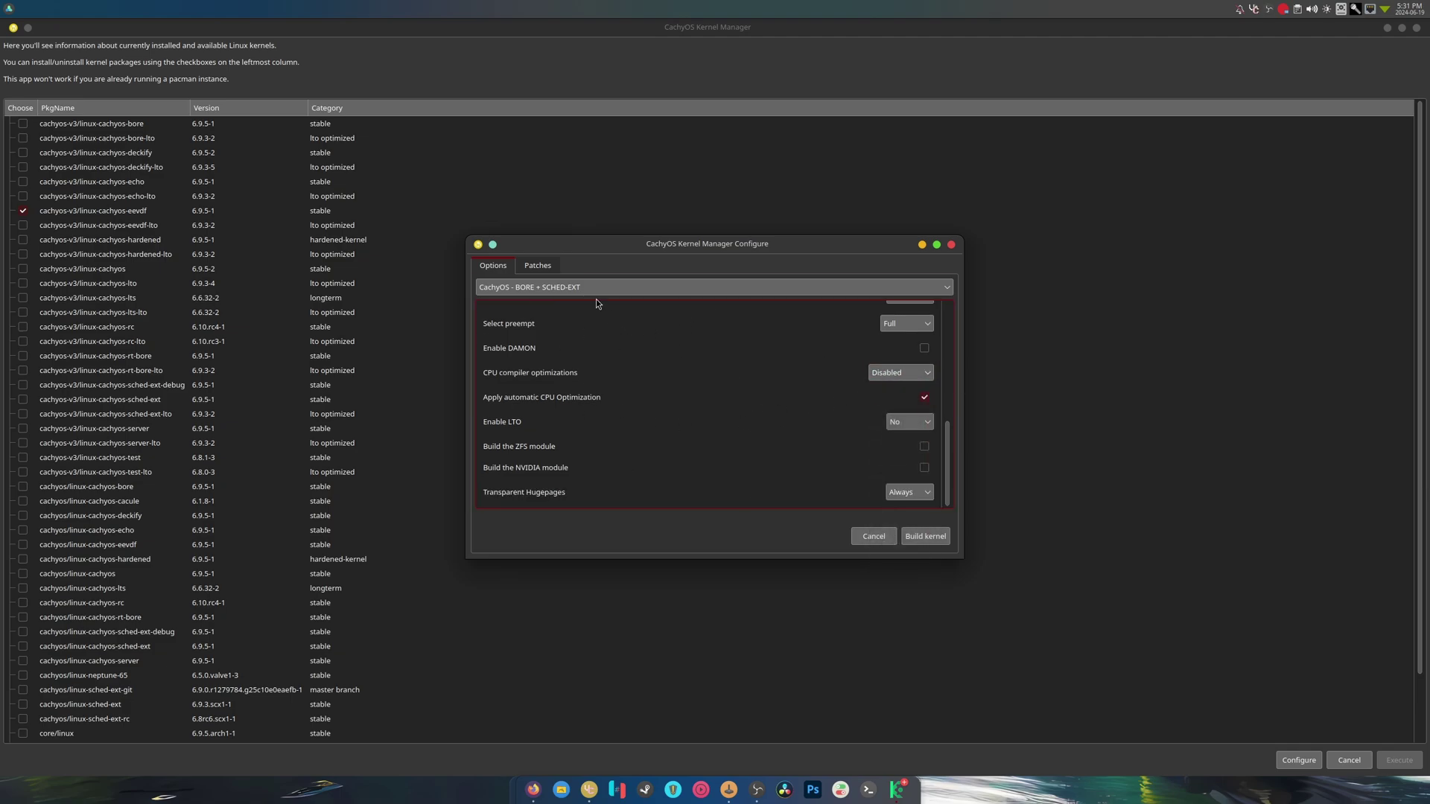
left_click(537, 265)
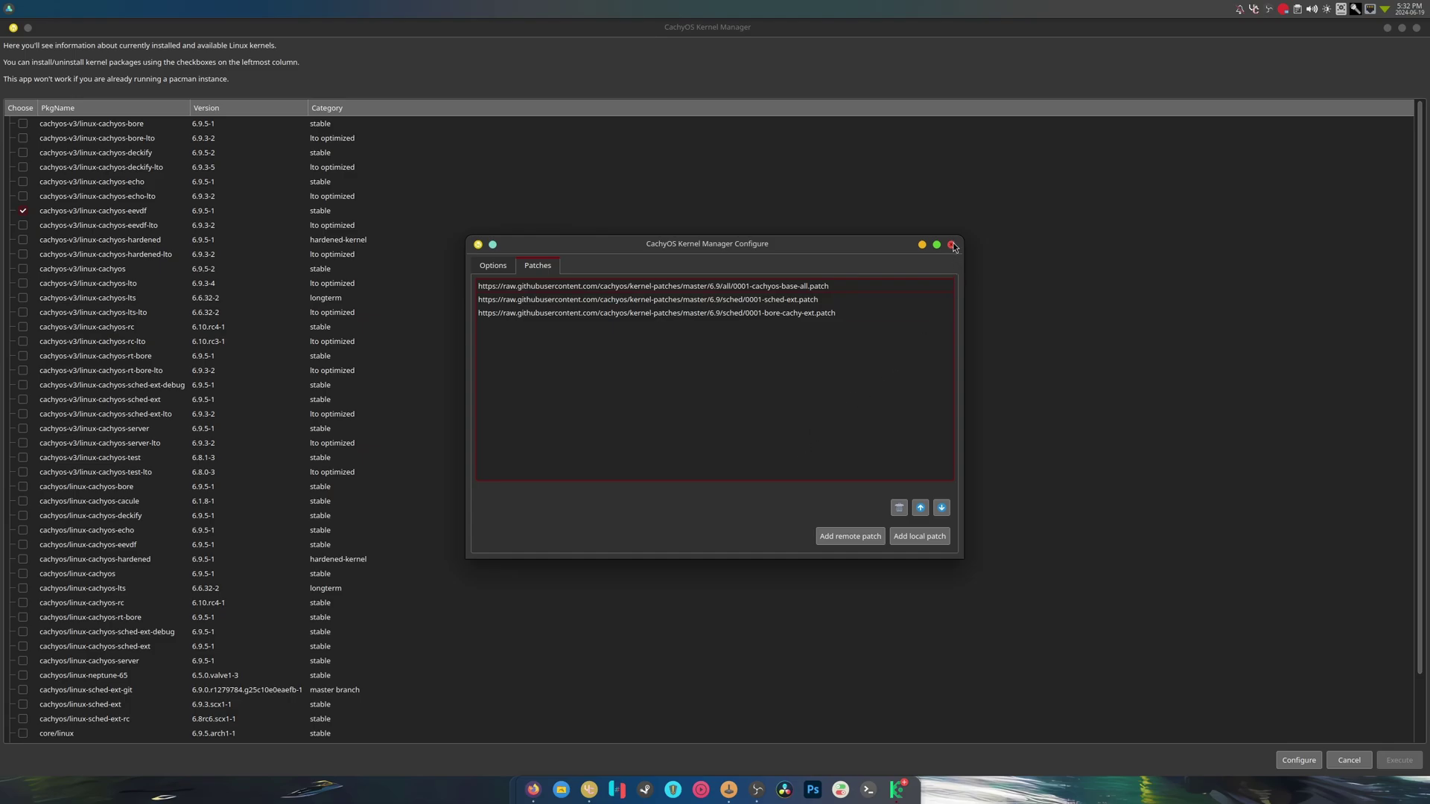
left_click(493, 265)
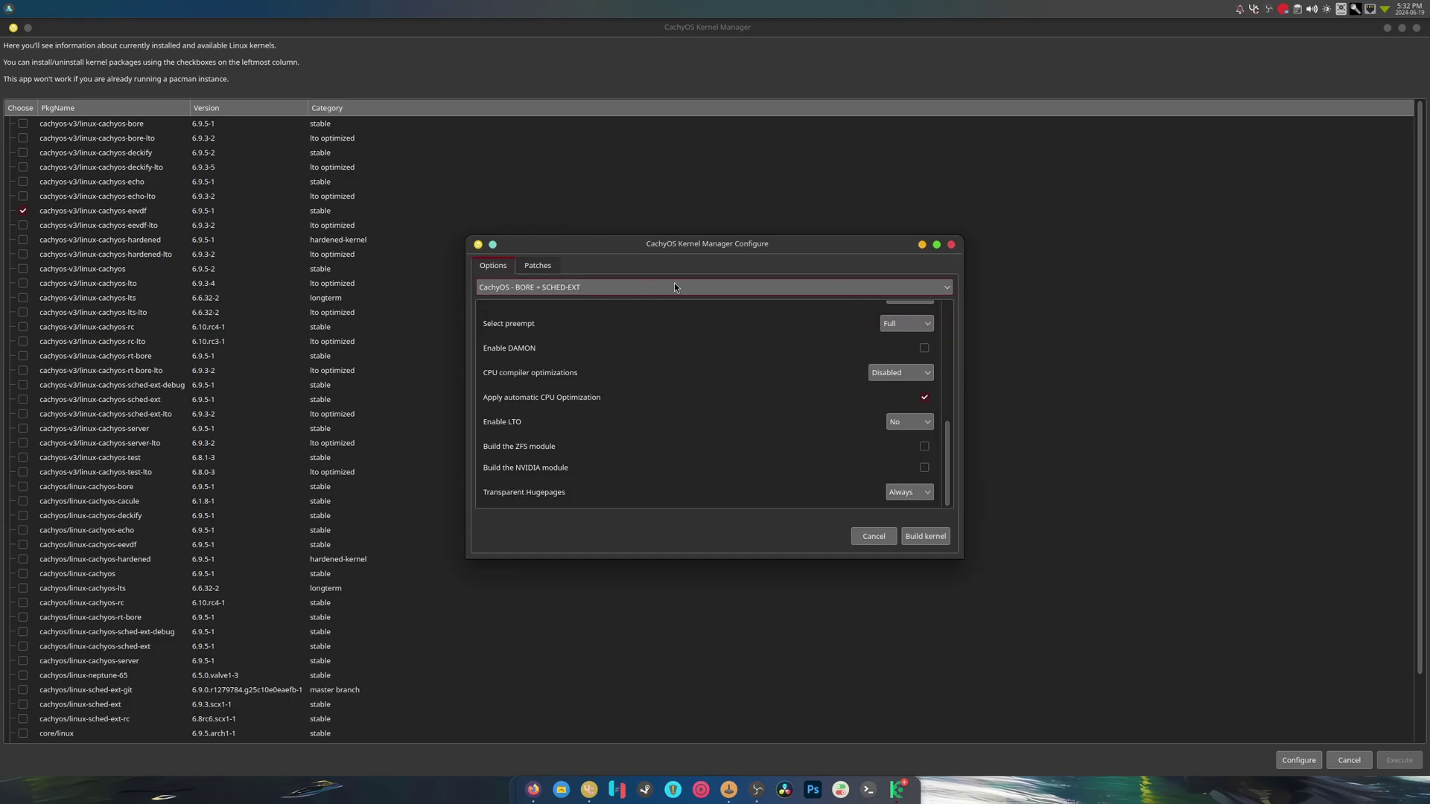
Tick 'Tweak kernel options prior to a build via nconfig' in the Configure dialog.
double_click(709, 247)
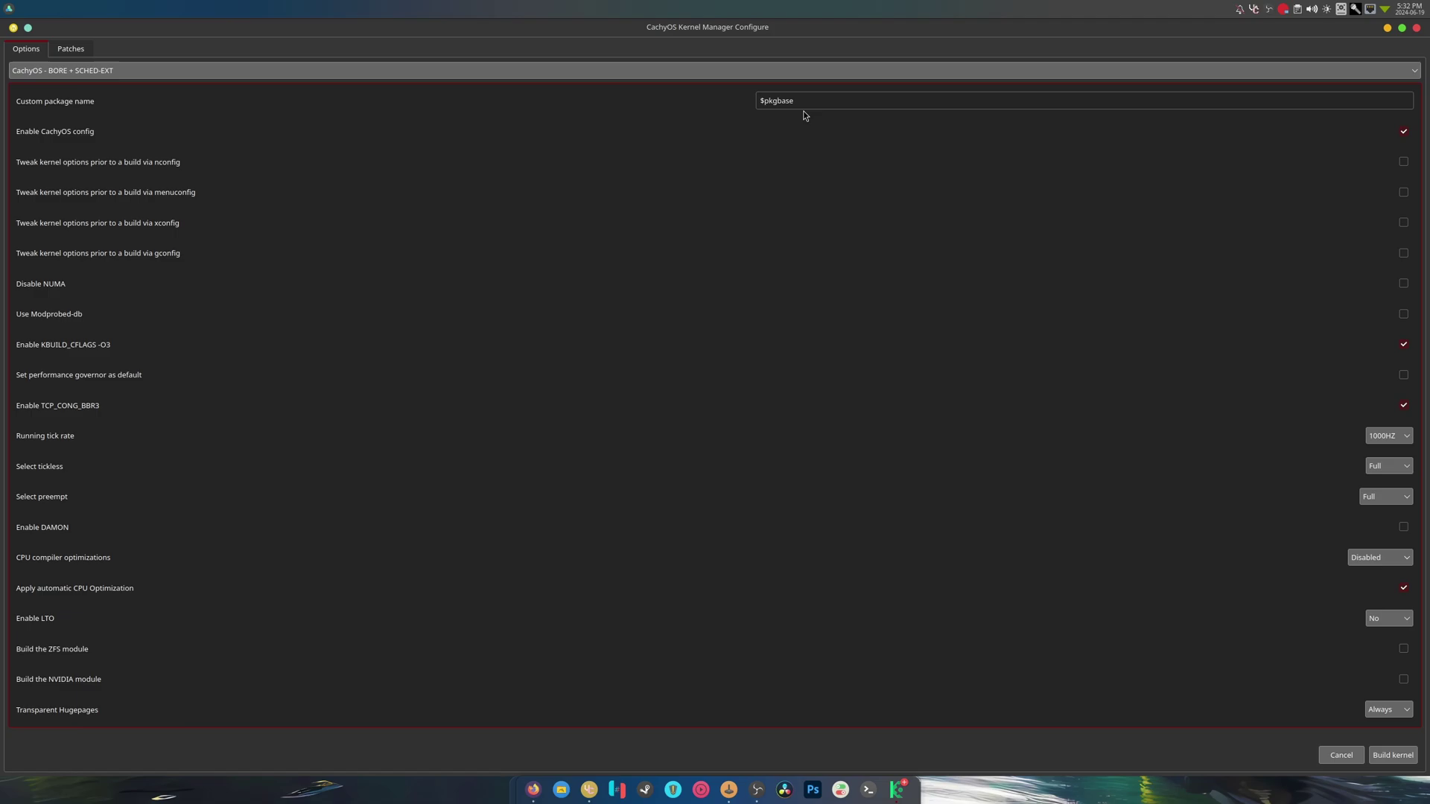
left_click(818, 98)
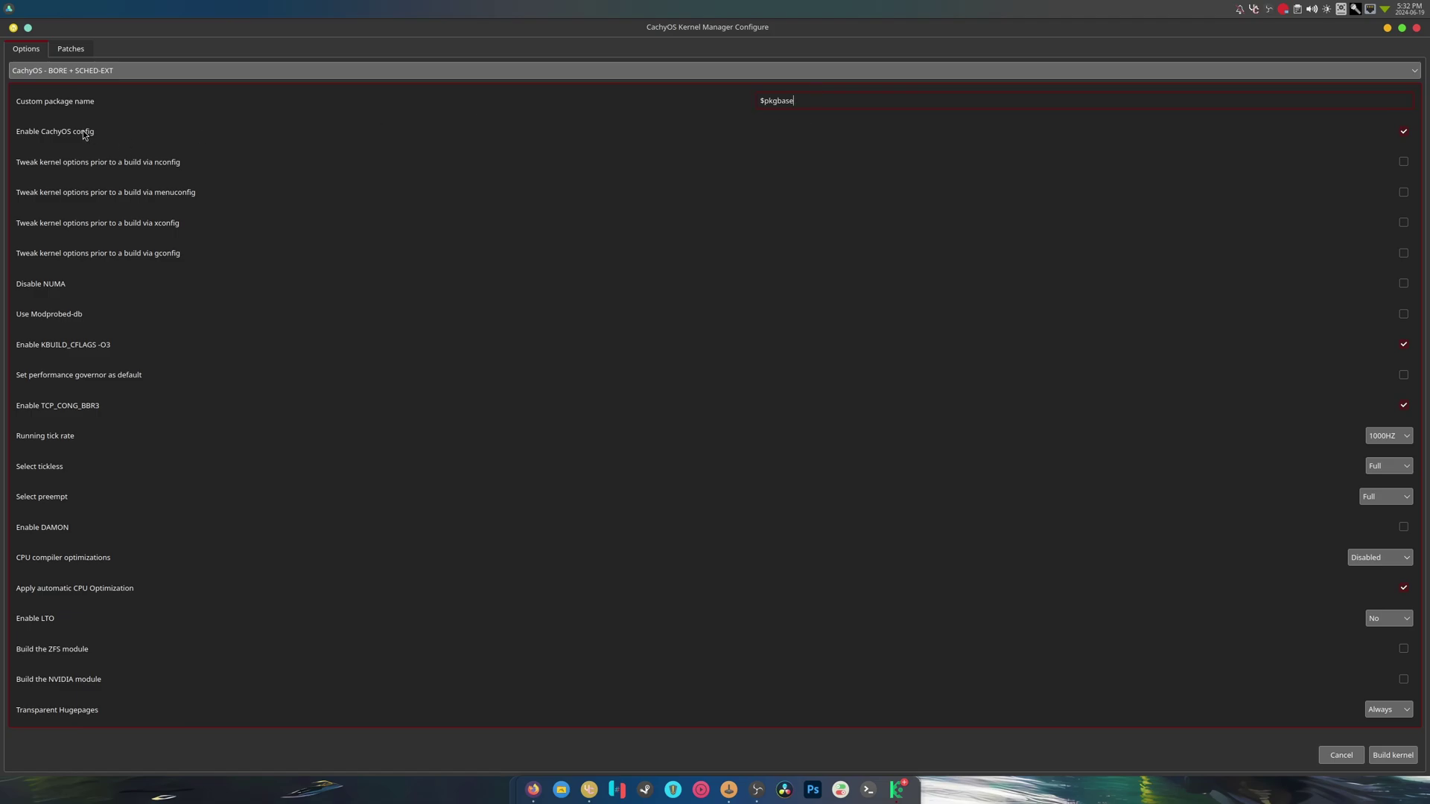
left_click(1404, 161)
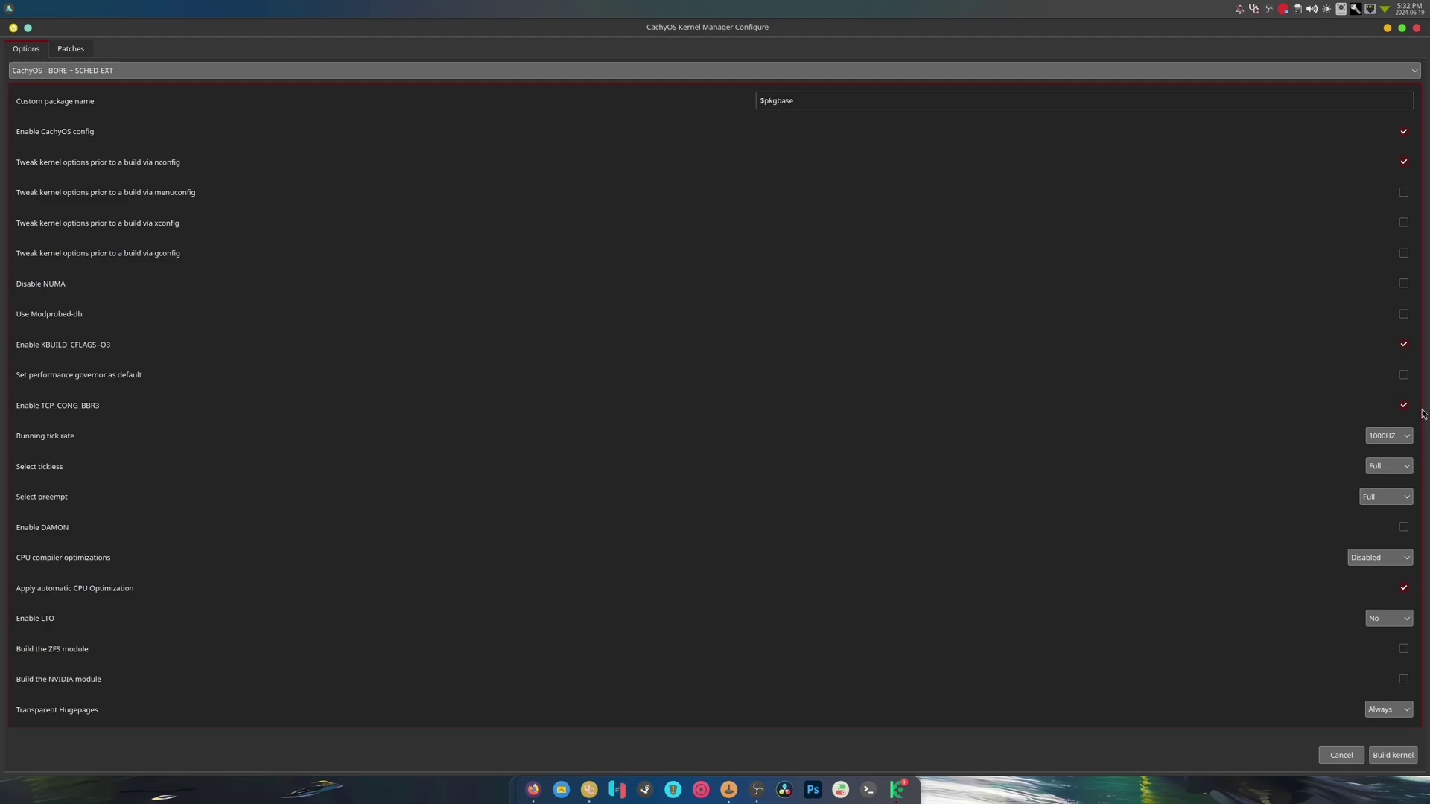
double_click(670, 27)
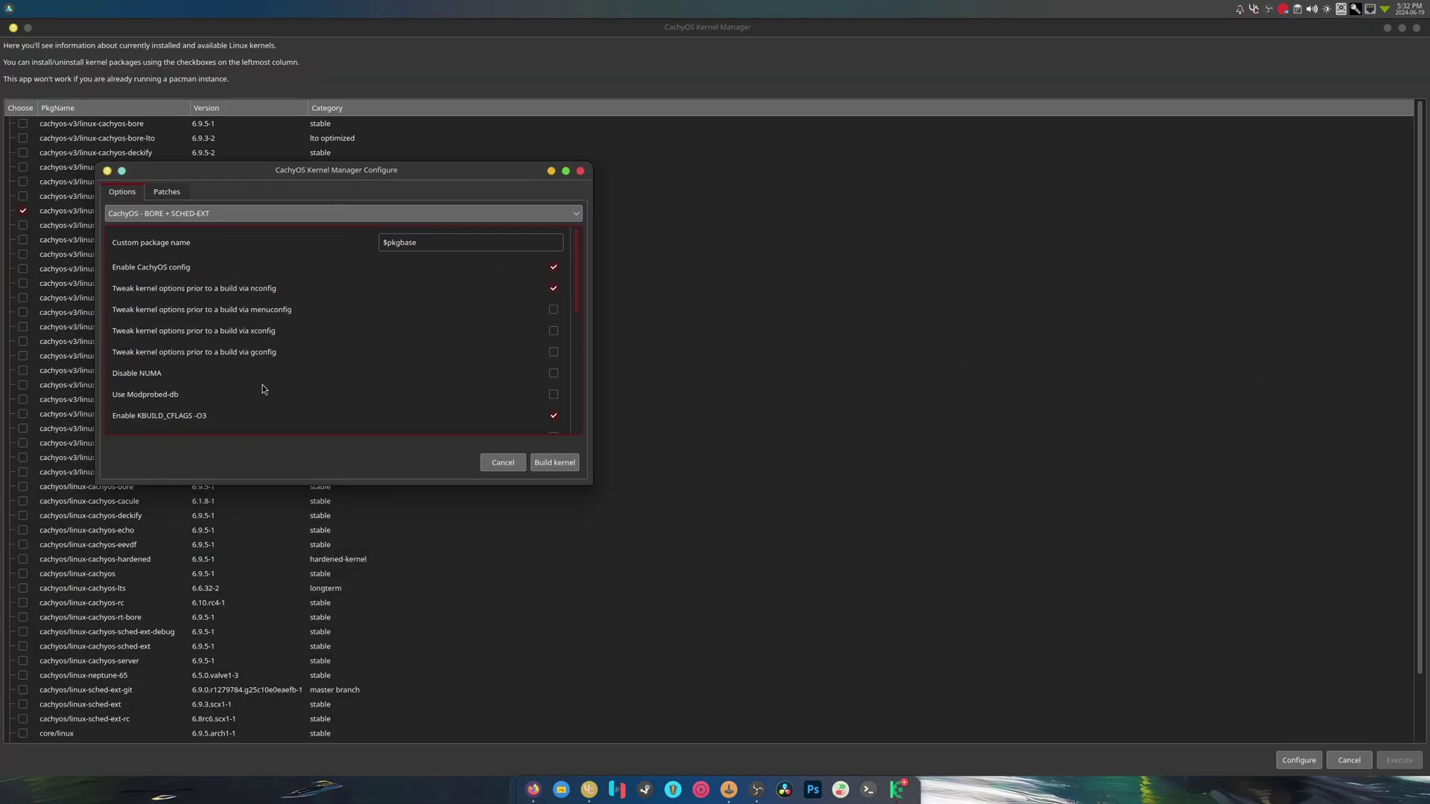
Make performance the default governor, keeping 1000HZ tick rate, Full tickless and Full preemption.
scroll(372, 383, "down", 3)
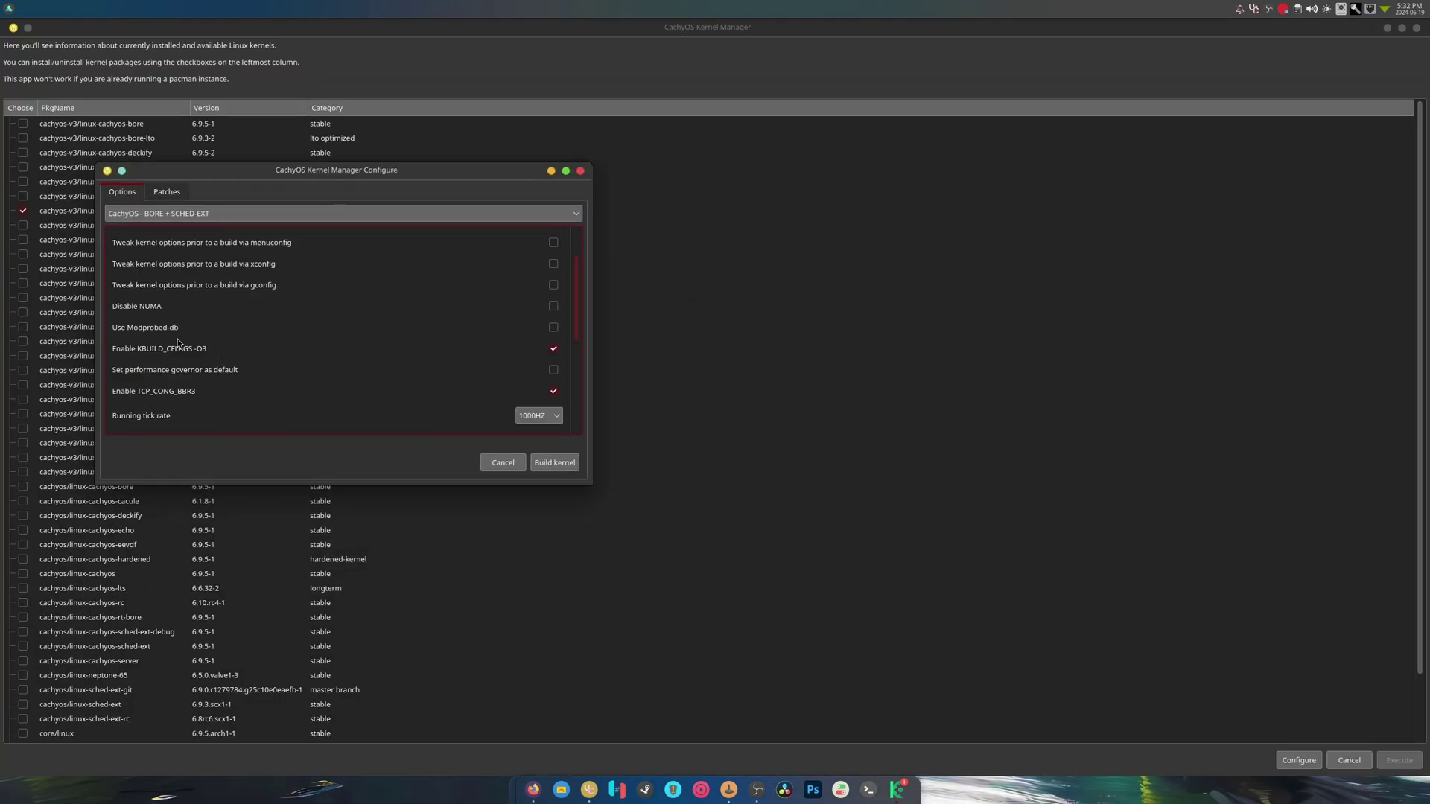
left_click(554, 370)
scroll(506, 376, "down", 3)
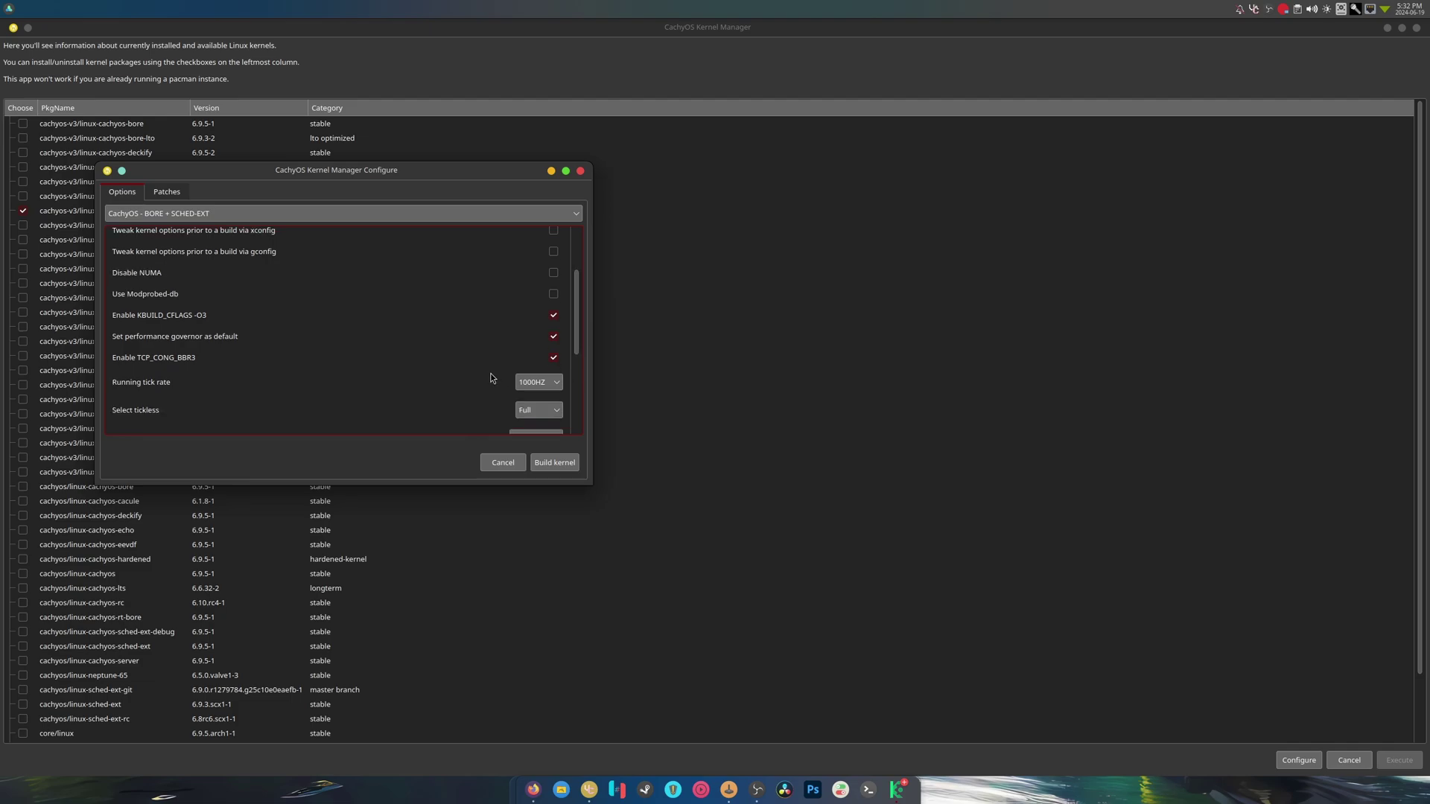
left_click(547, 356)
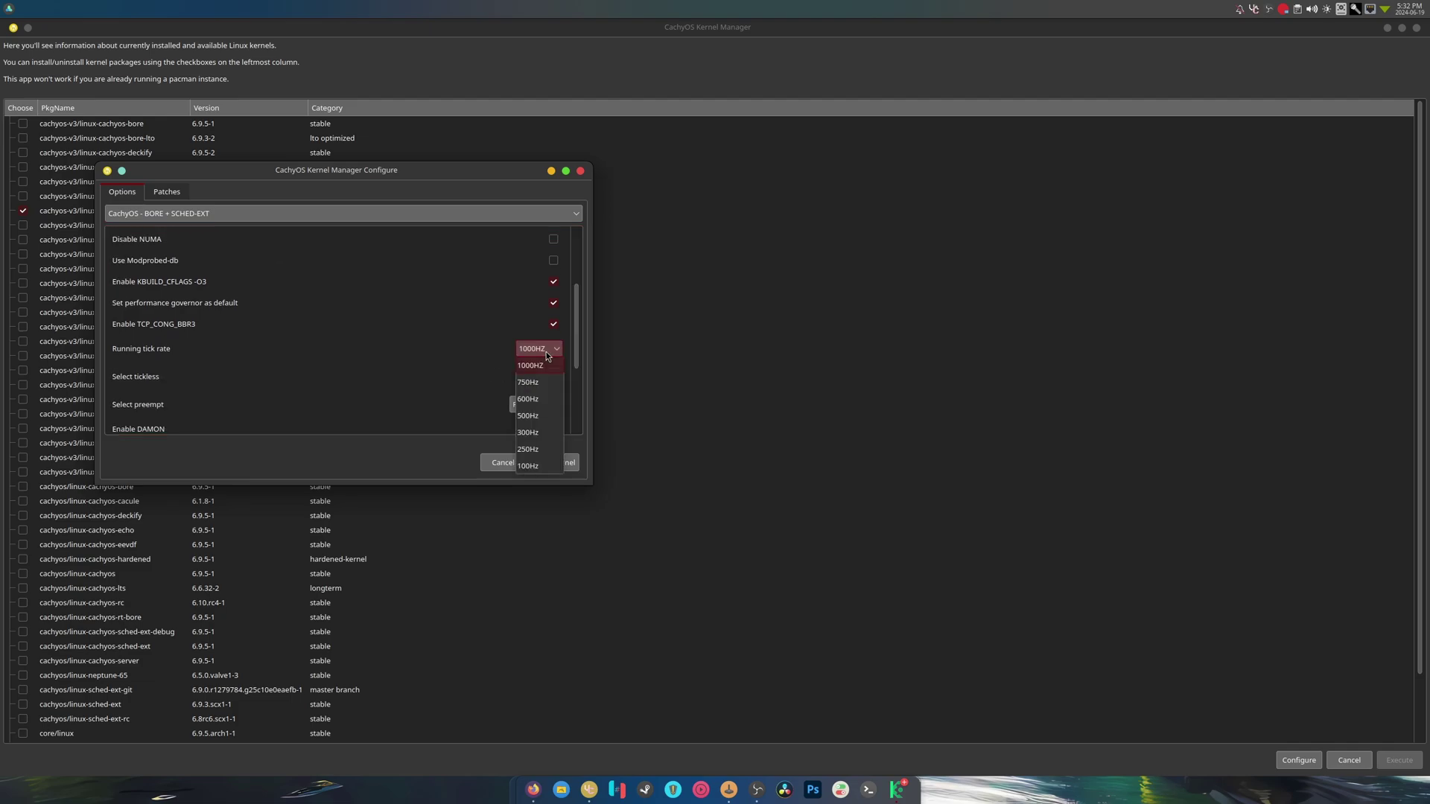
left_click(547, 356)
scroll(479, 368, "down", 2)
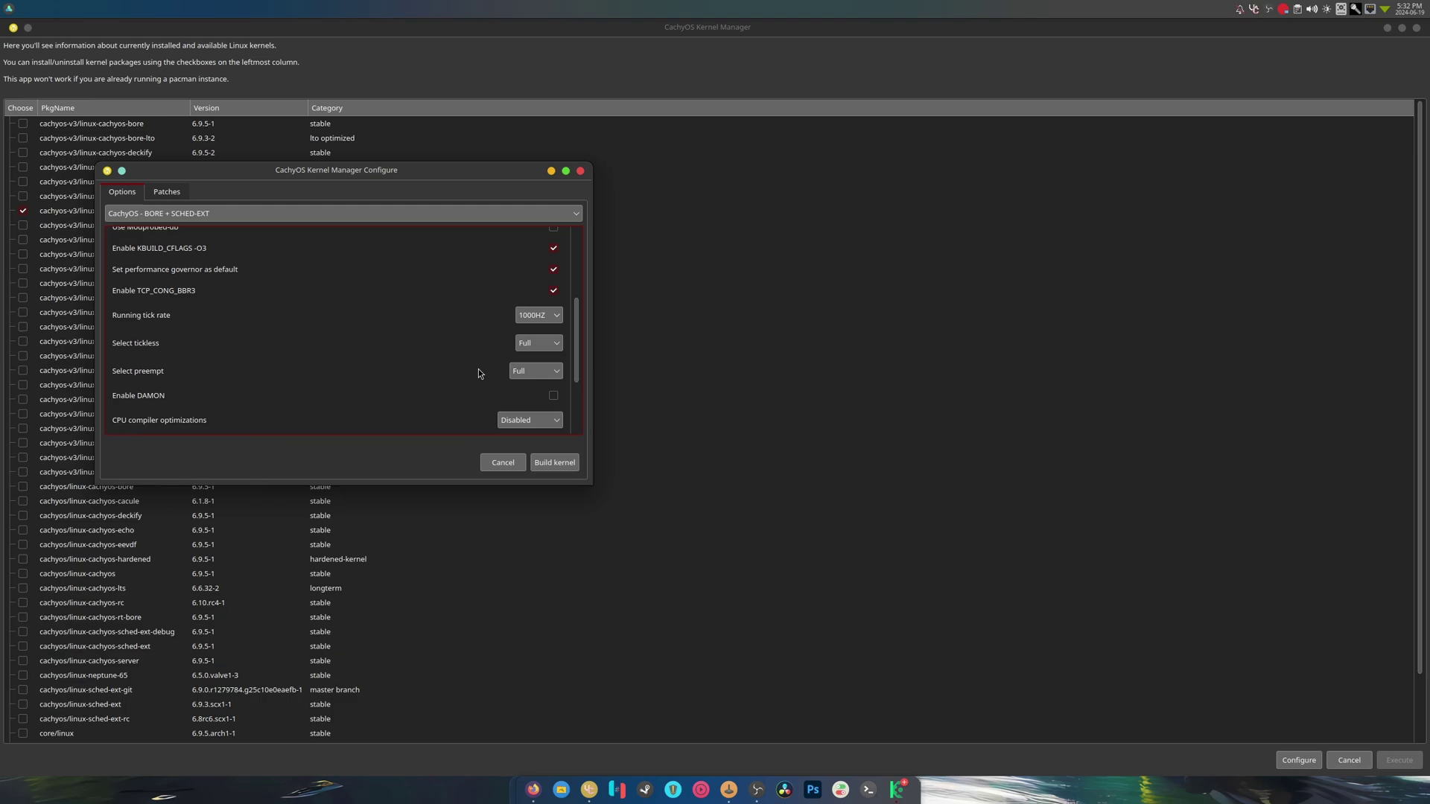
left_click(555, 343)
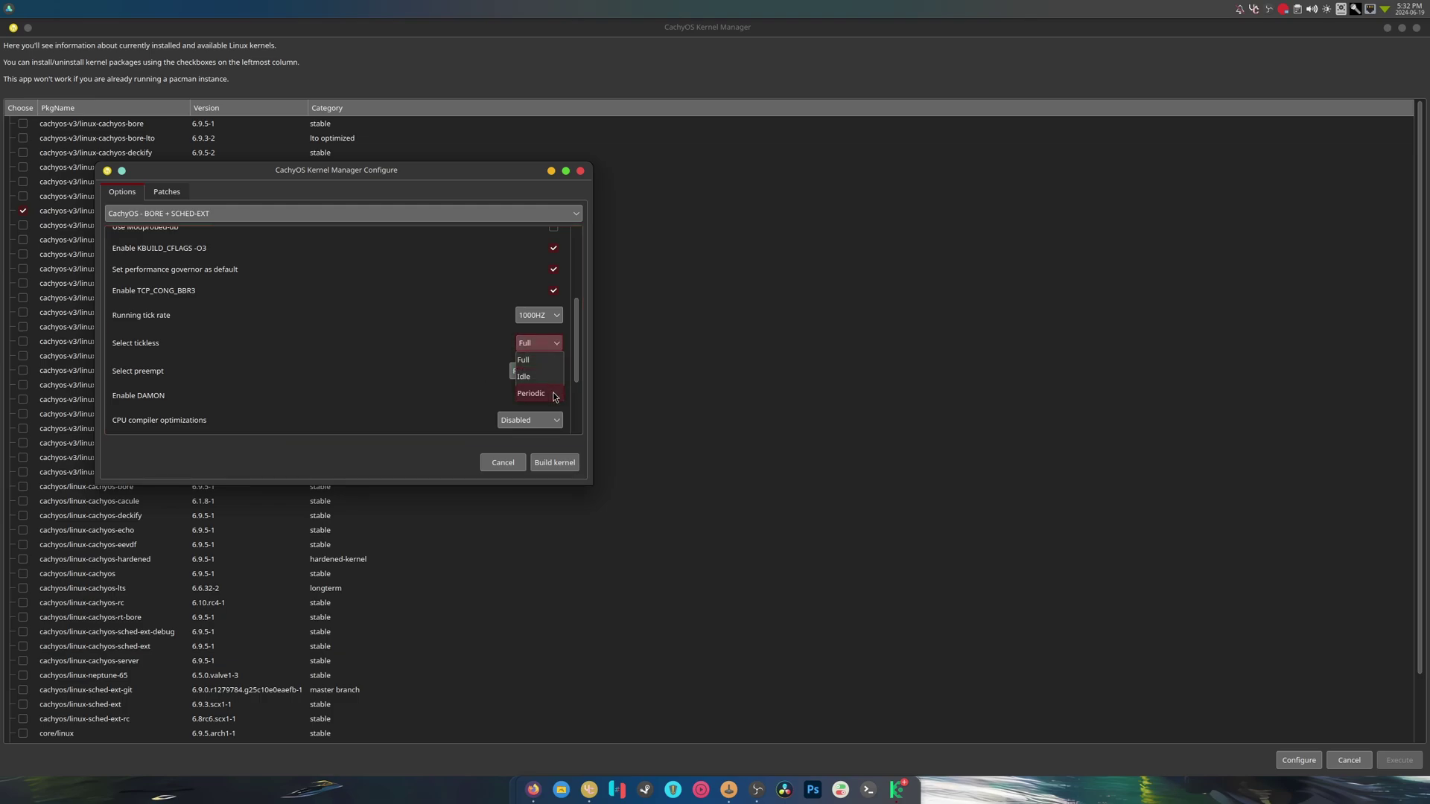
left_click(529, 360)
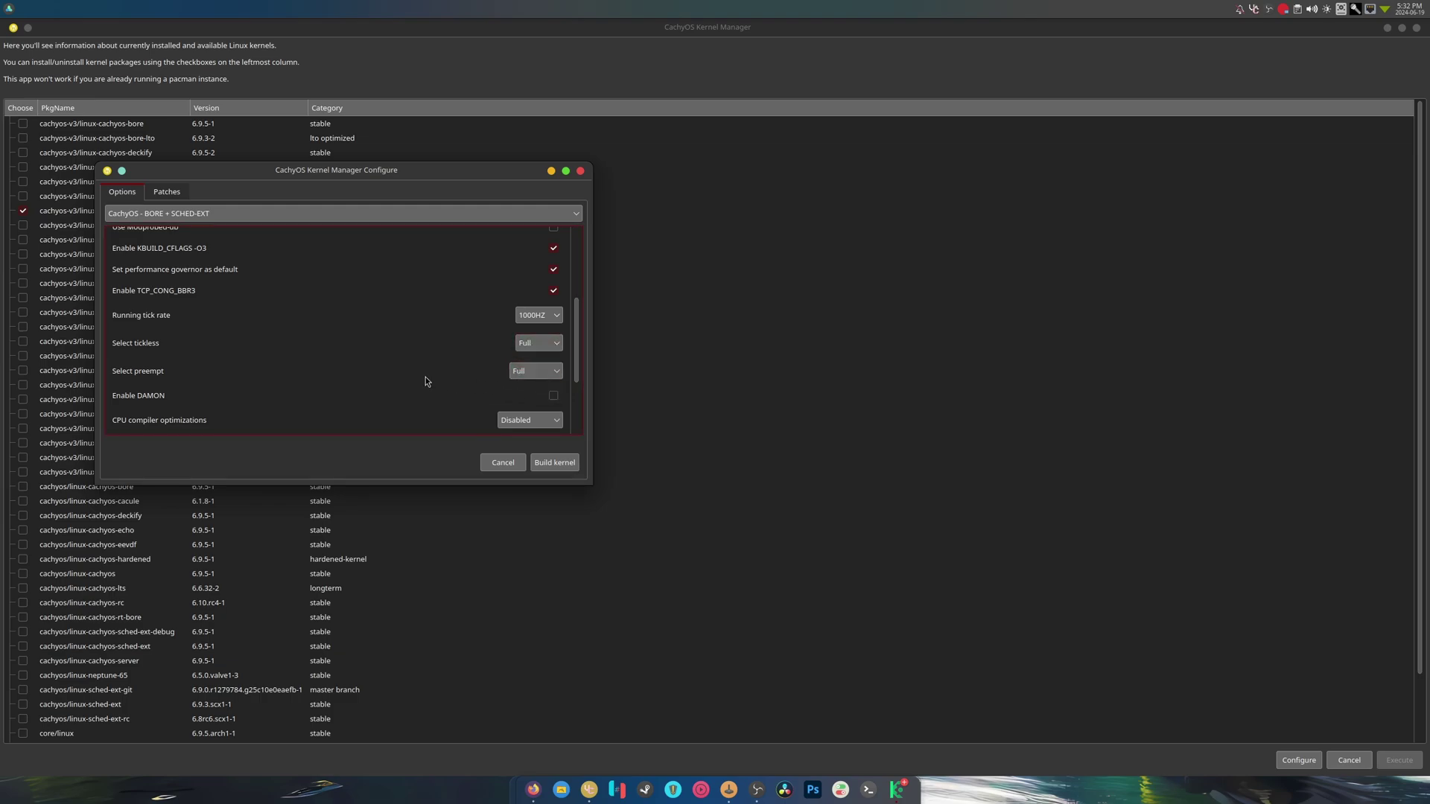
scroll(426, 379, "down", 1)
left_click(532, 340)
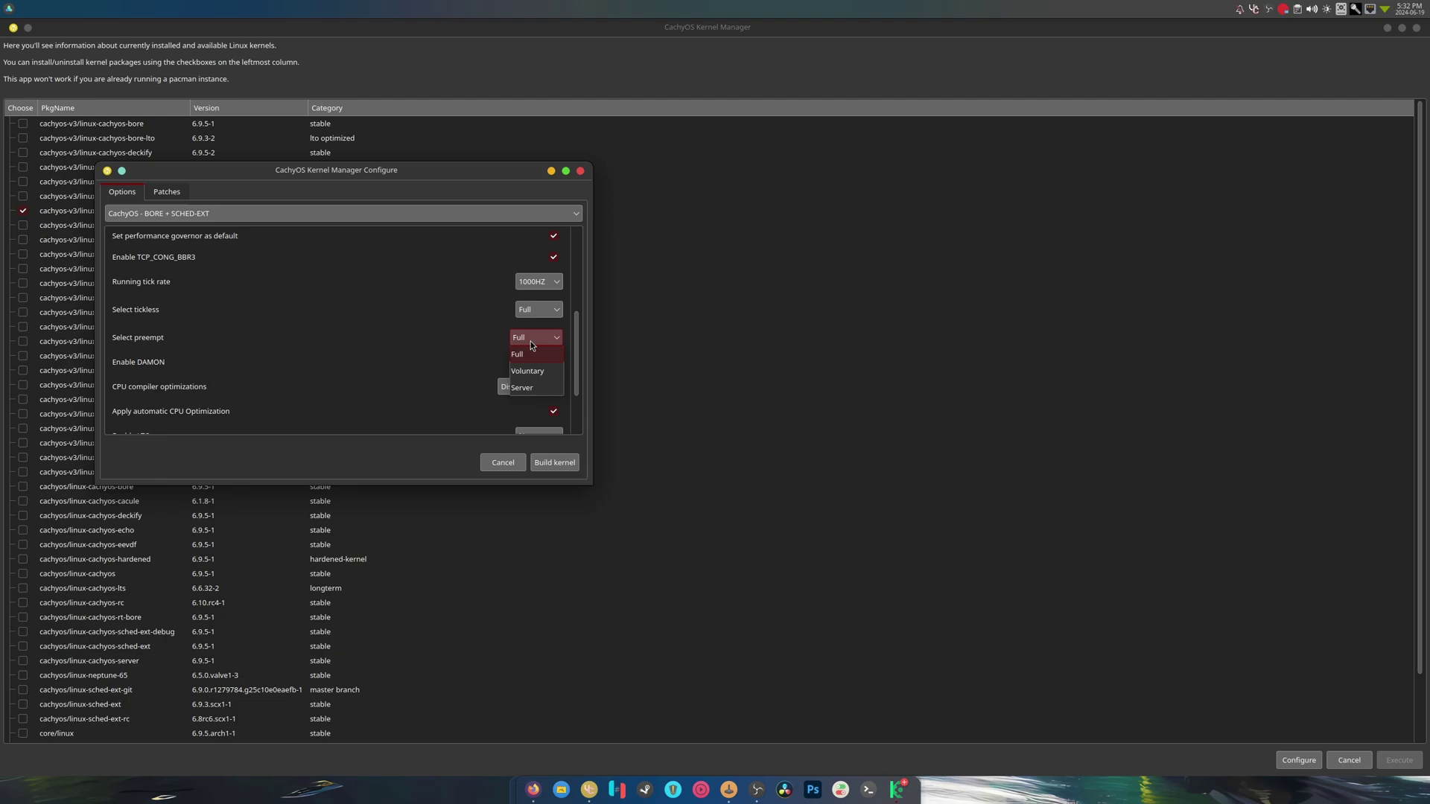
left_click(532, 342)
scroll(448, 360, "down", 1)
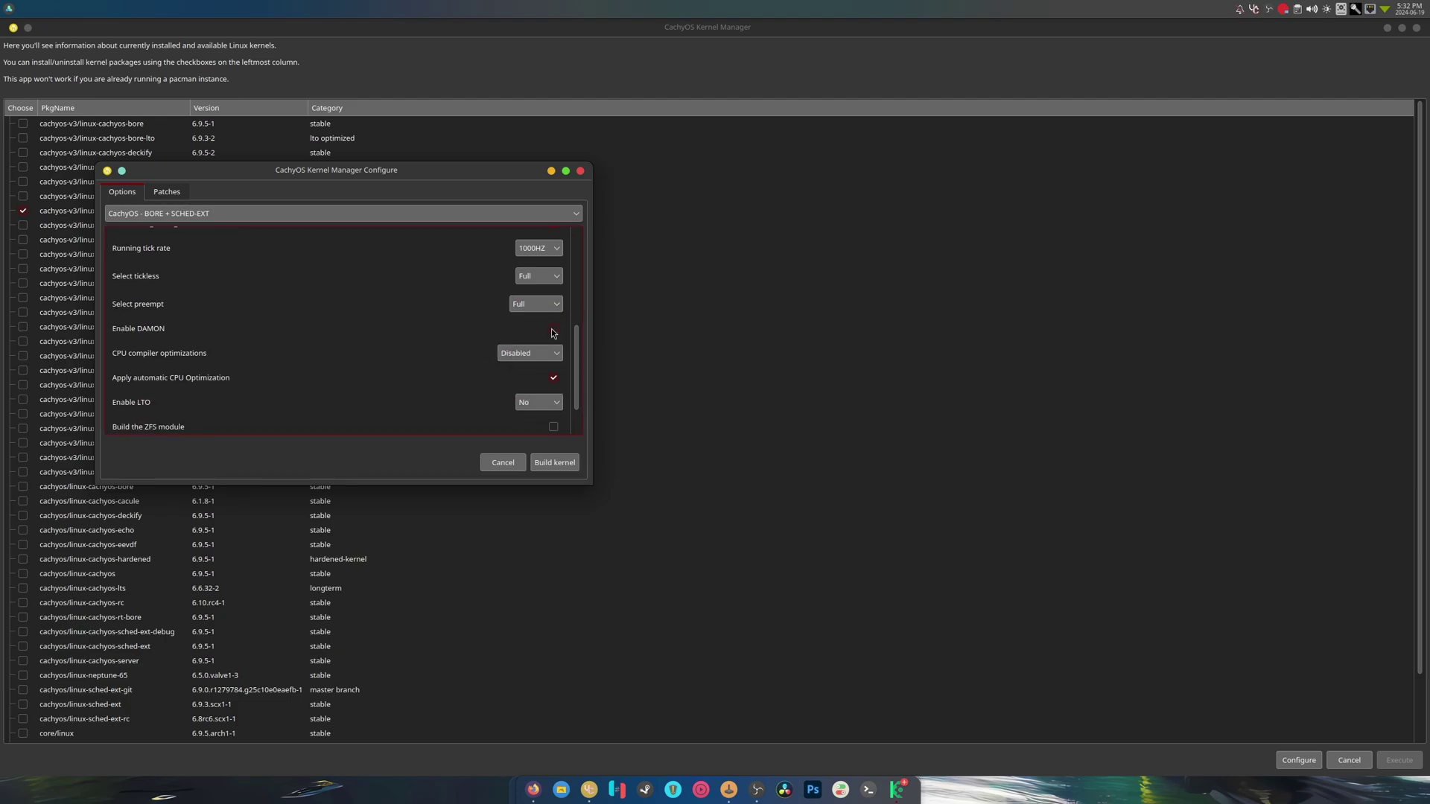
Set CPU optimizations to Zen3, keep LTO at No, enable the NVIDIA module, keep BORE + SCHED-EXT.
left_click(529, 355)
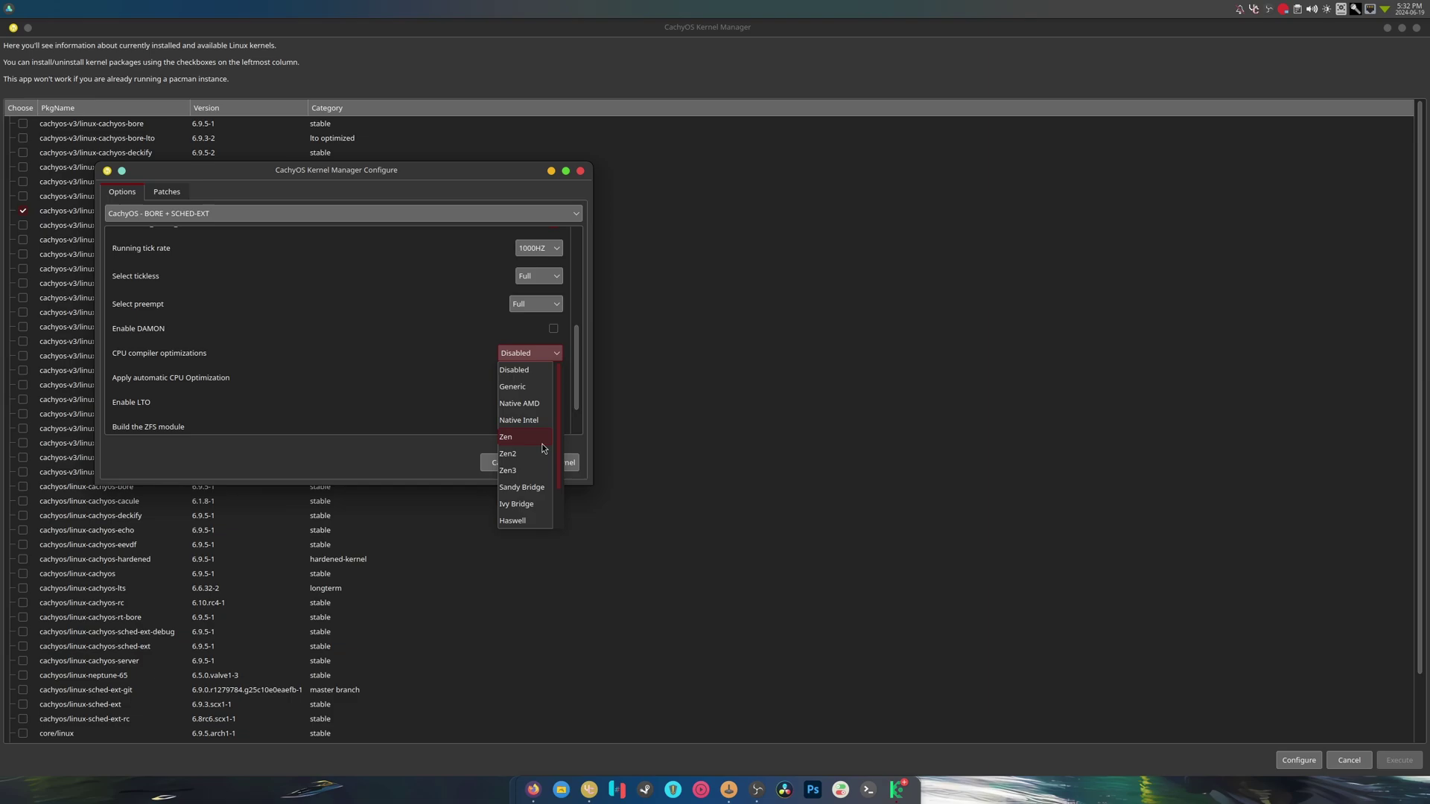
left_click(540, 471)
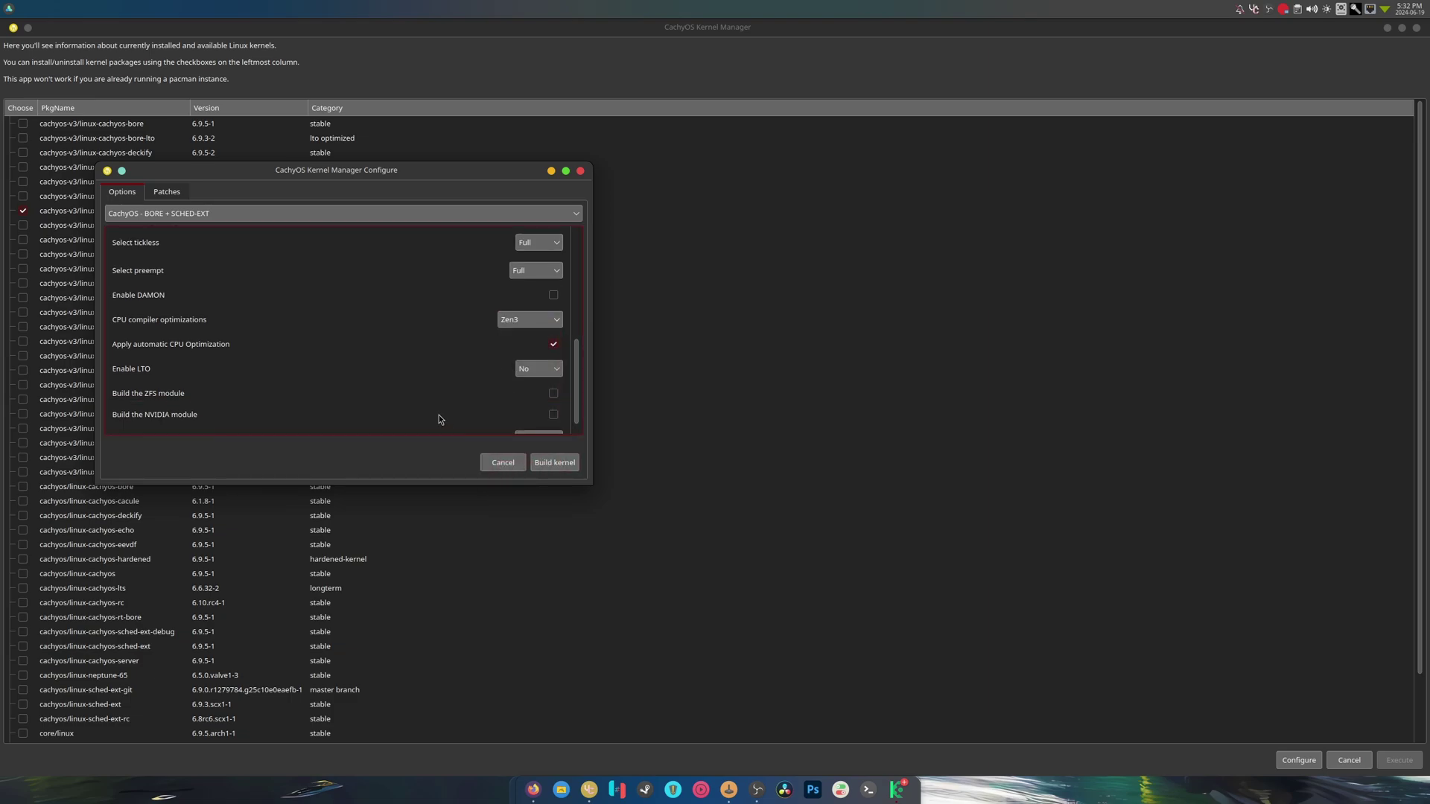
scroll(492, 387, "down", 1)
left_click(527, 370)
left_click(526, 372)
scroll(514, 382, "down", 1)
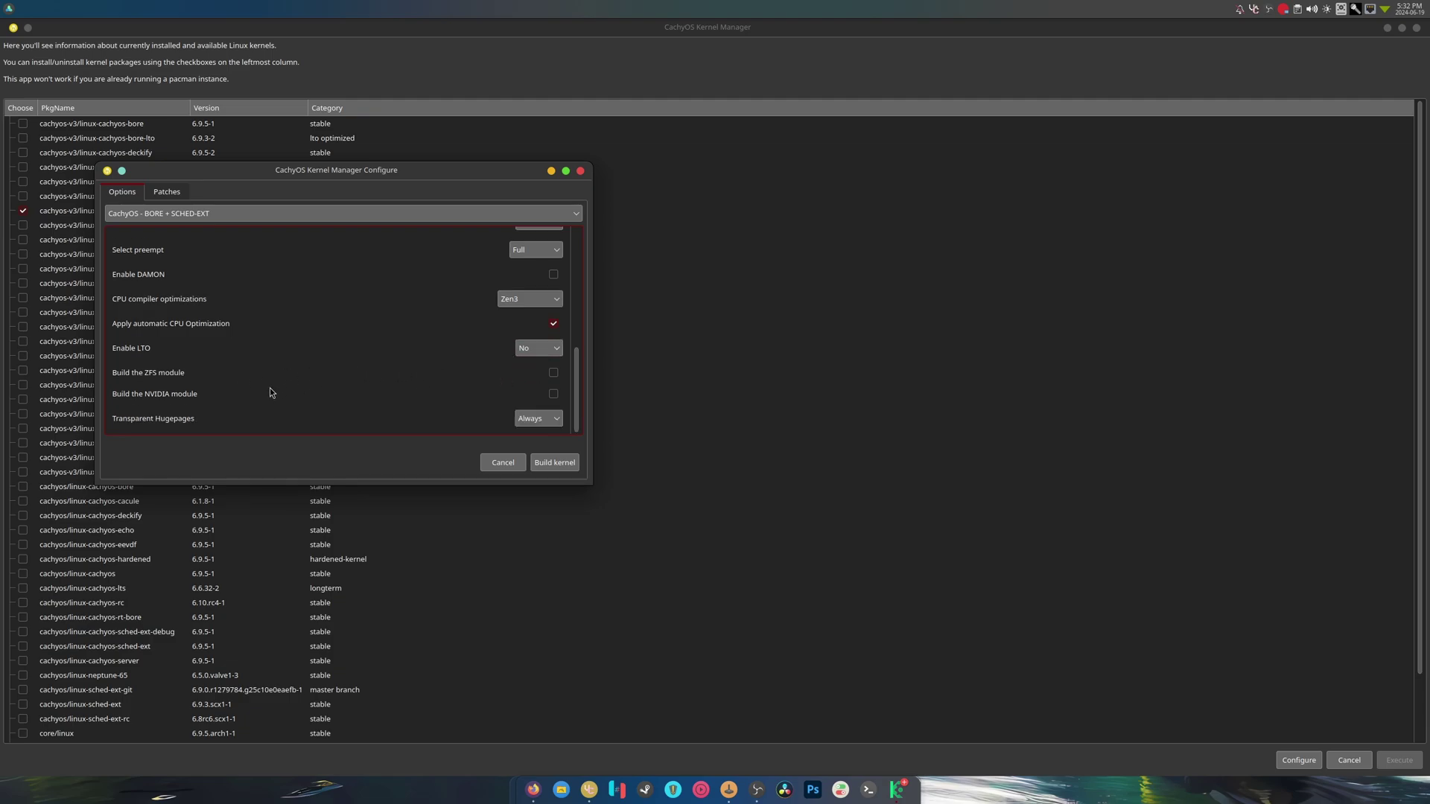
left_click(552, 394)
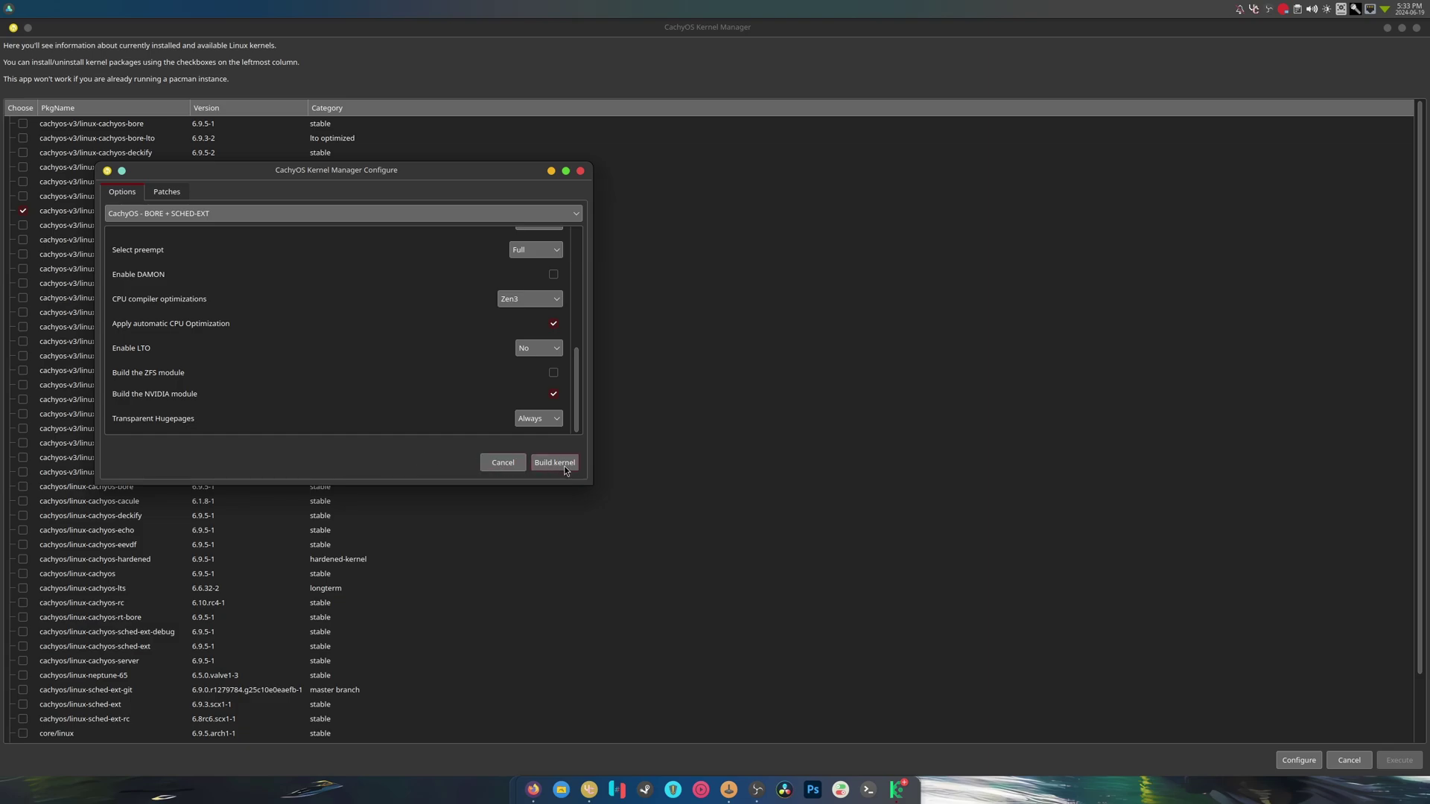
left_click(297, 214)
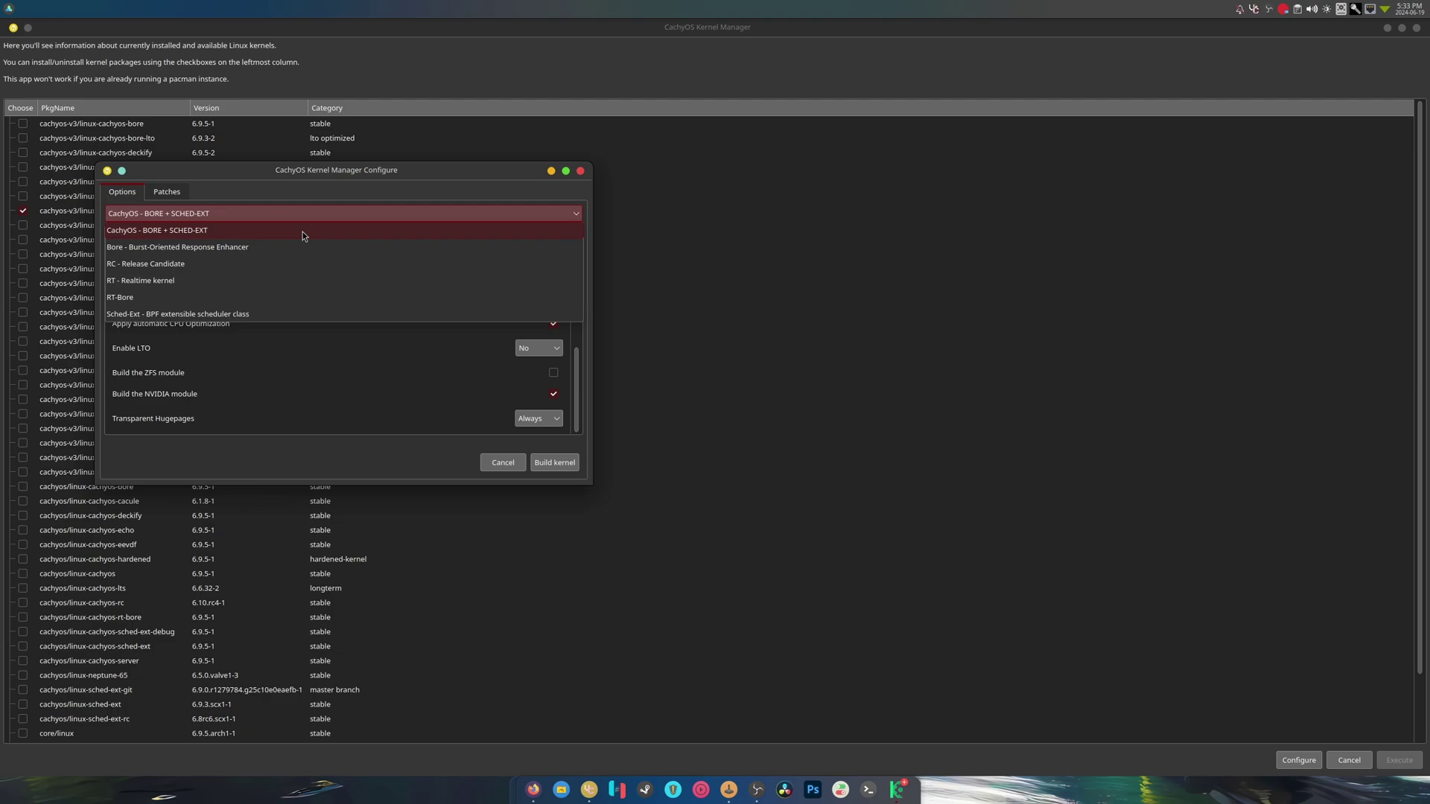
left_click(254, 230)
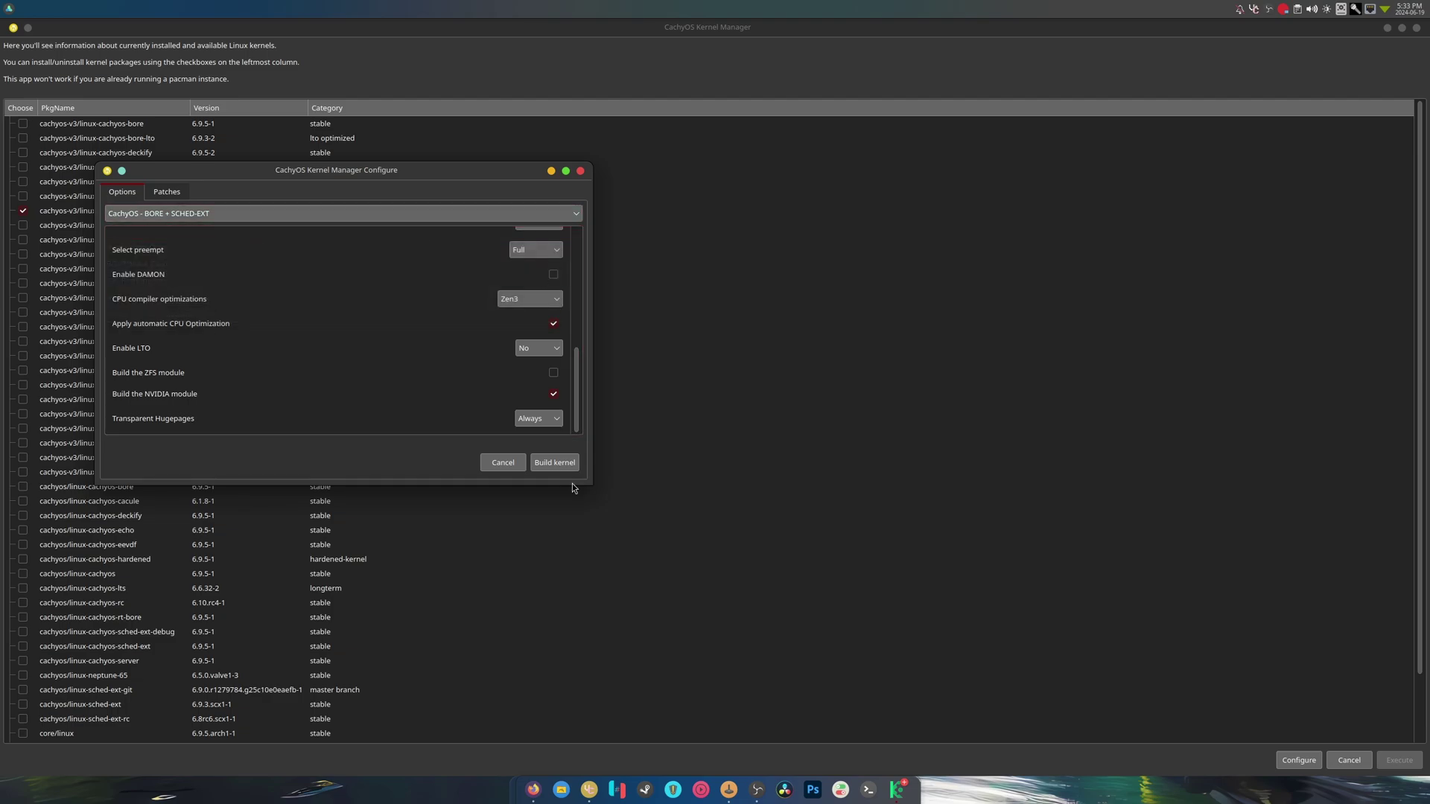
Start the build in a terminal, enter the sudo password, and approve installing bc and cpio.
key("ctrl+alt+t")
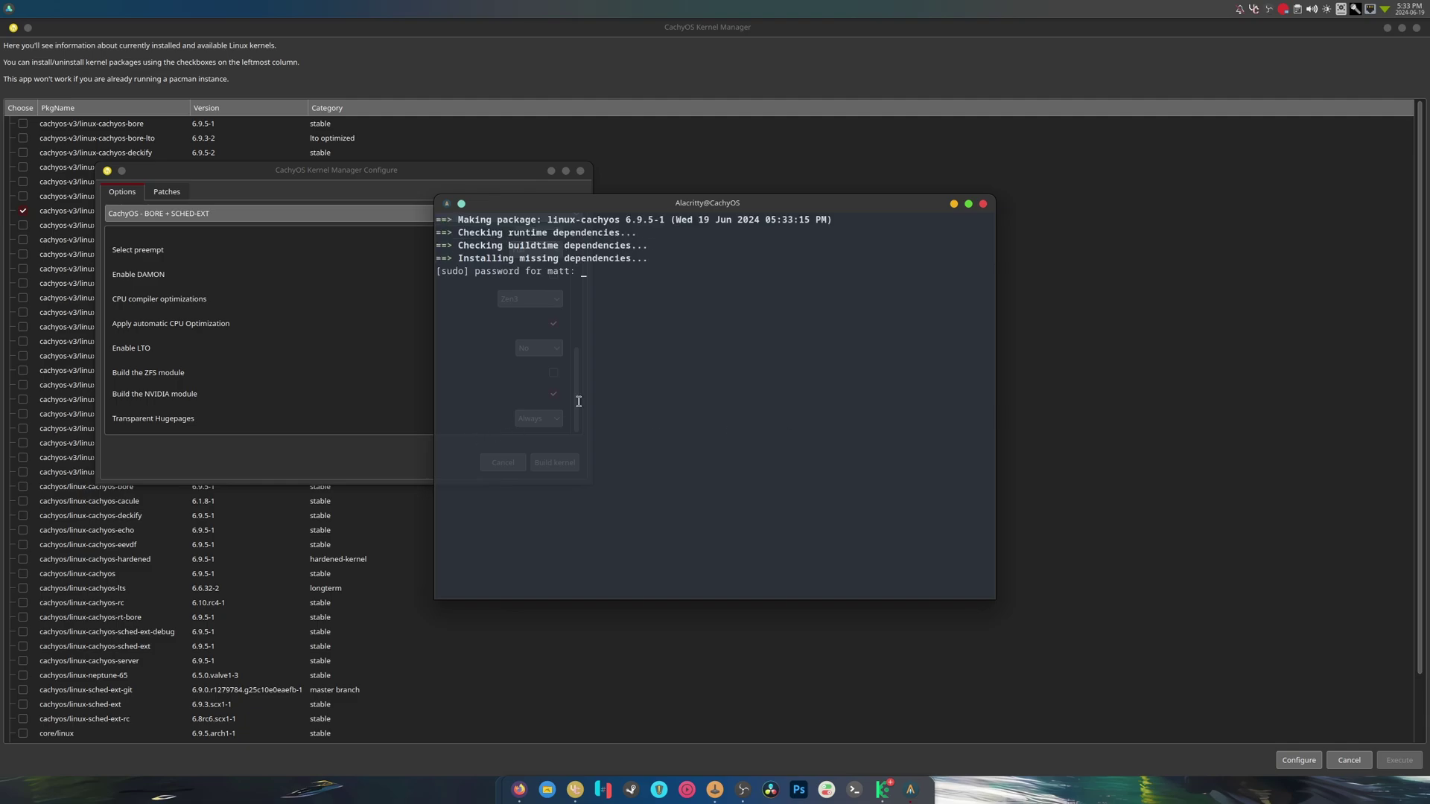
key("Return")
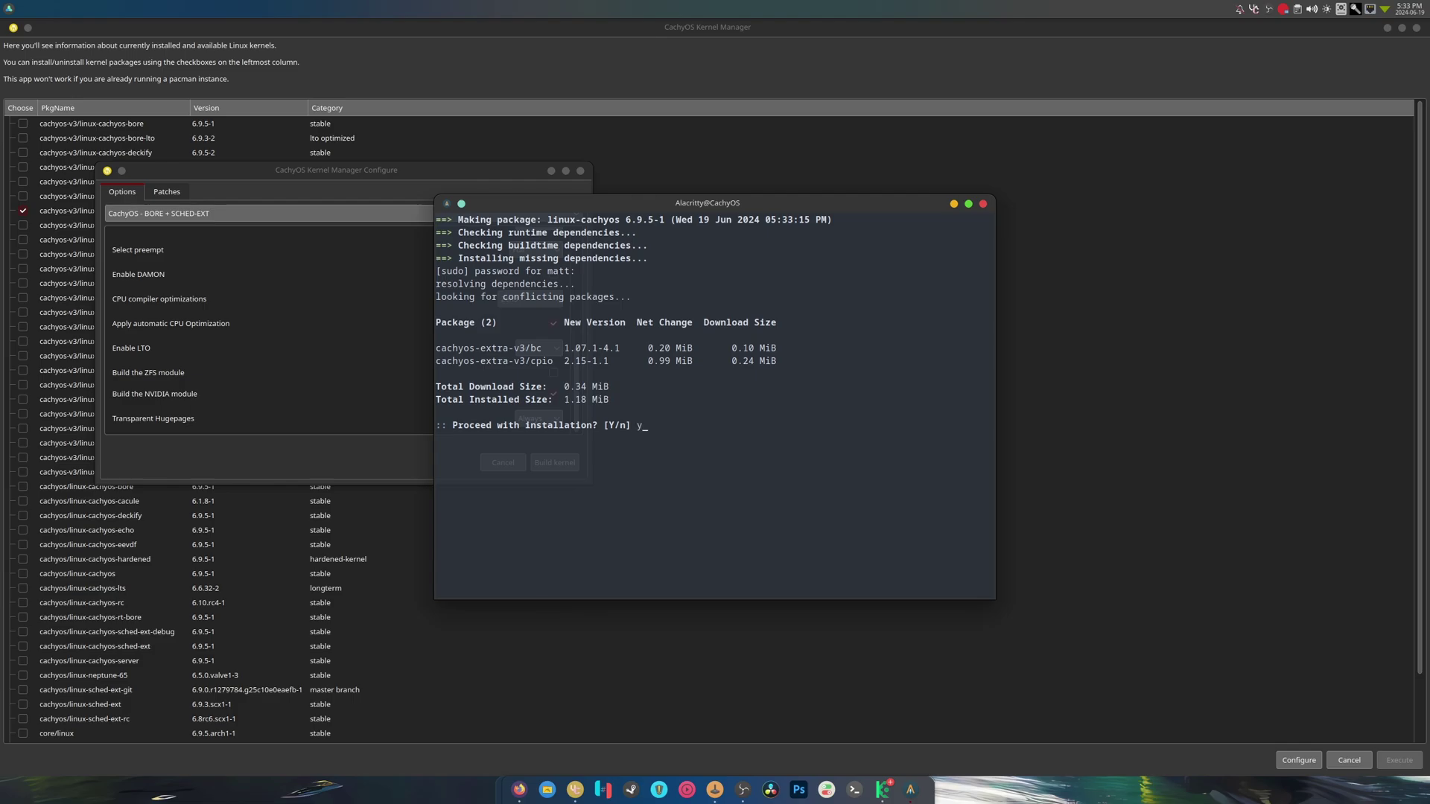
type("y")
key("Return")
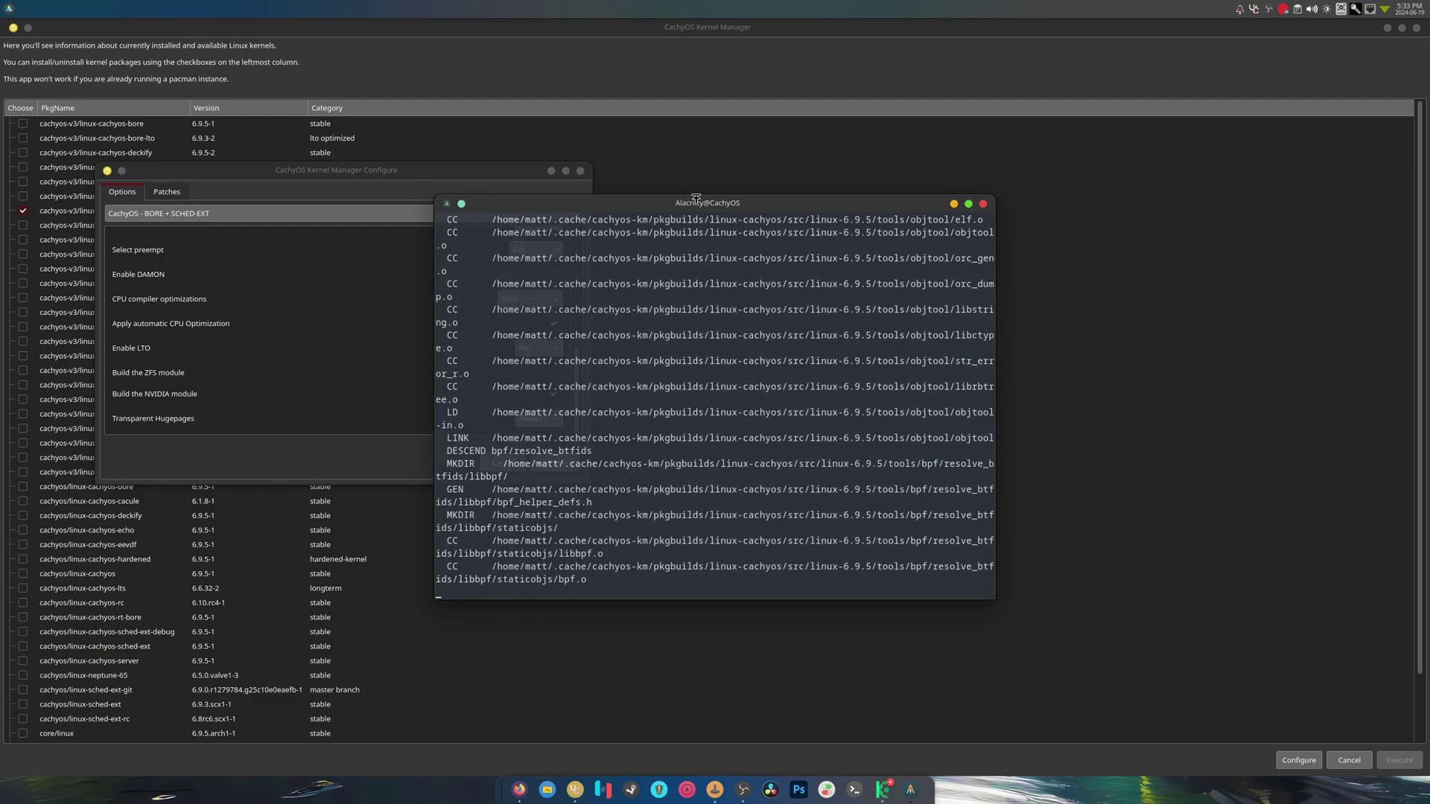
Maximize the terminal and open General setup in the nconfig menu.
key("super+Page_Up")
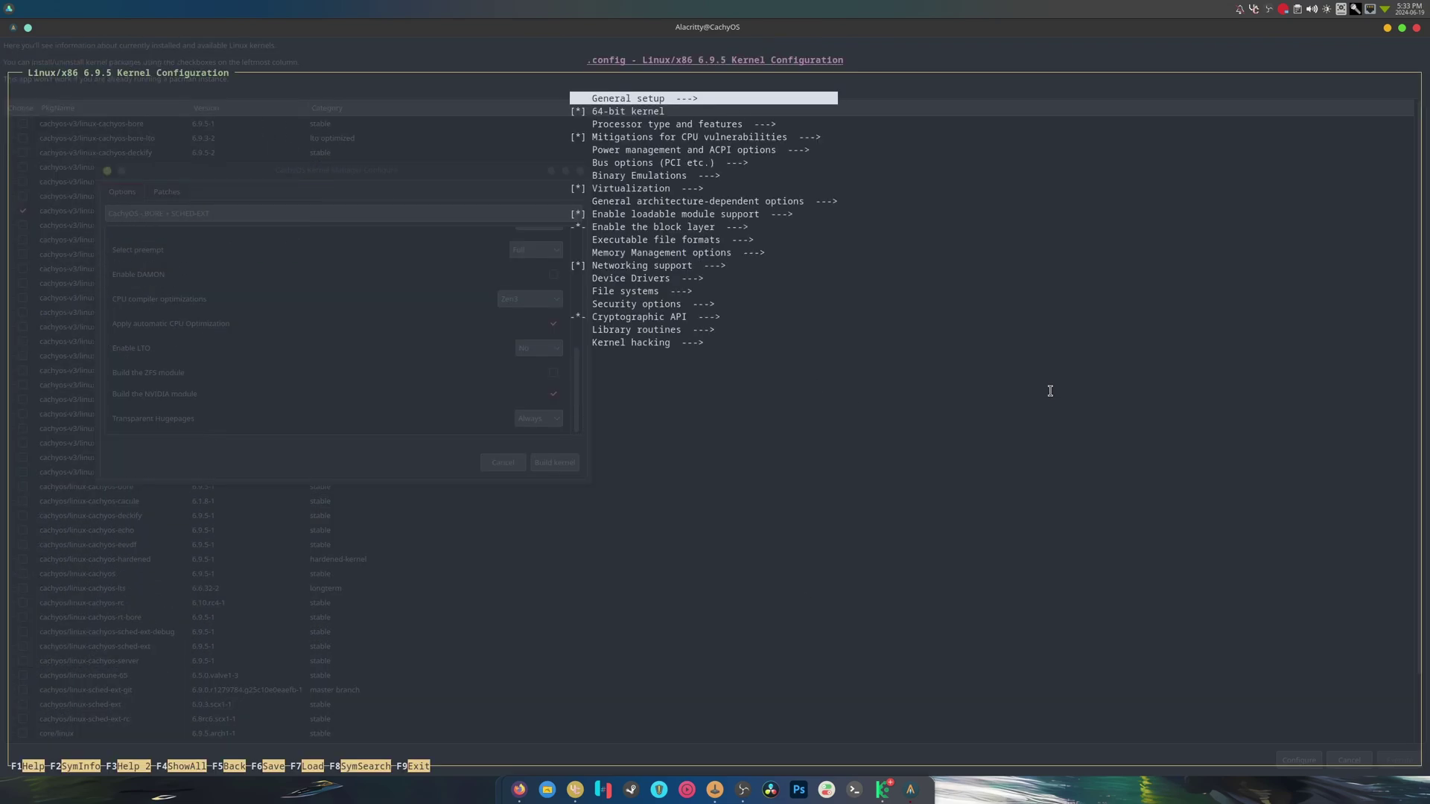
key("Down")
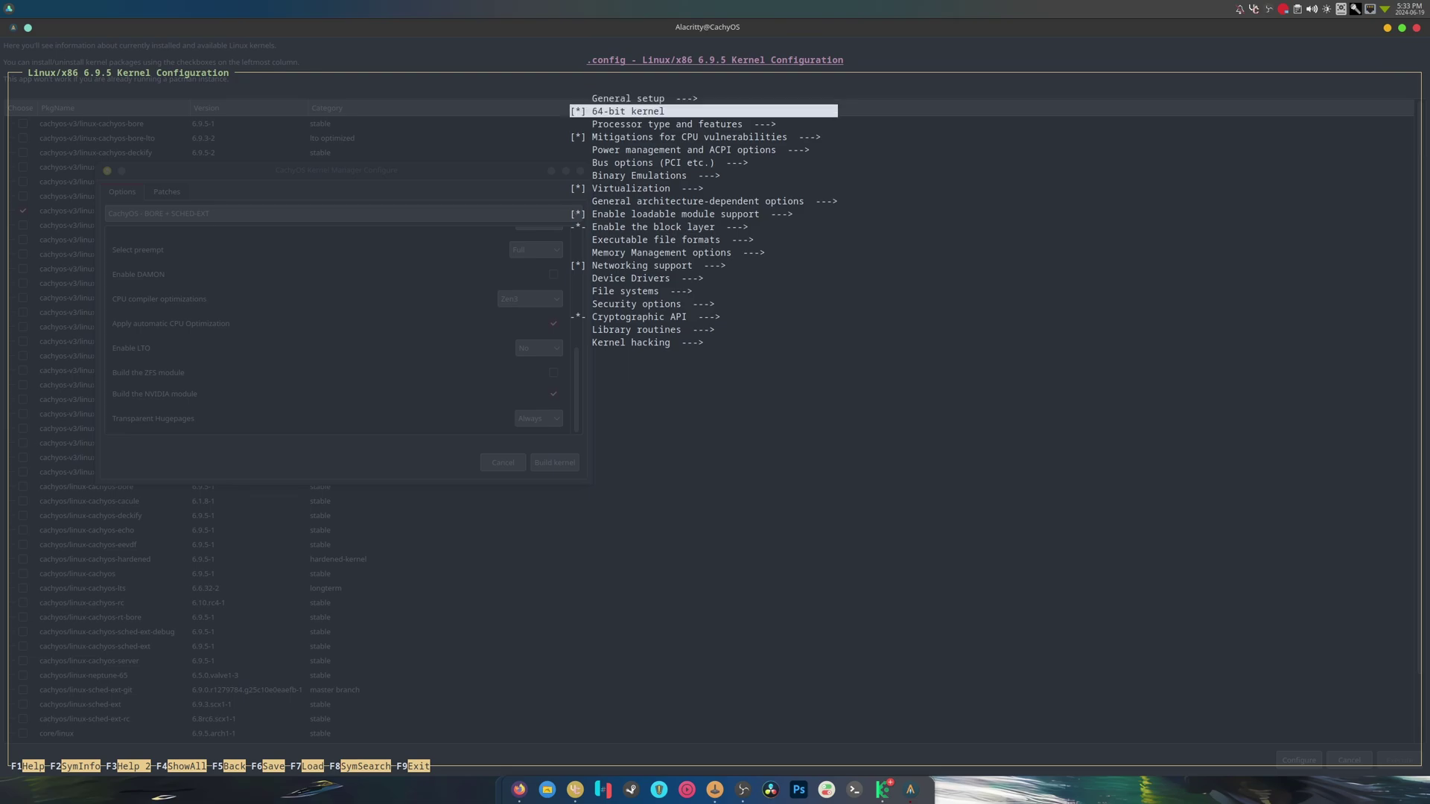
key("Up")
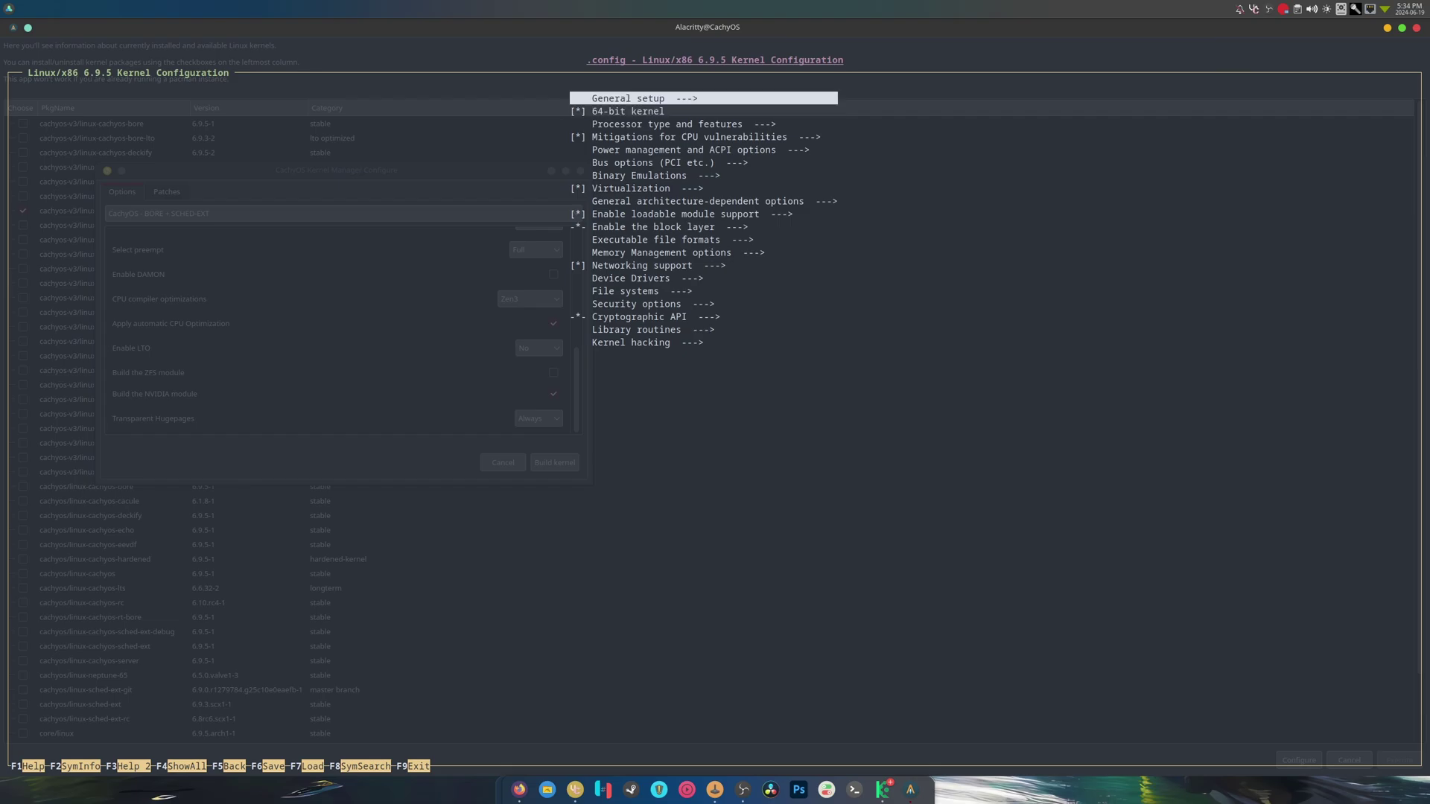
key("Return")
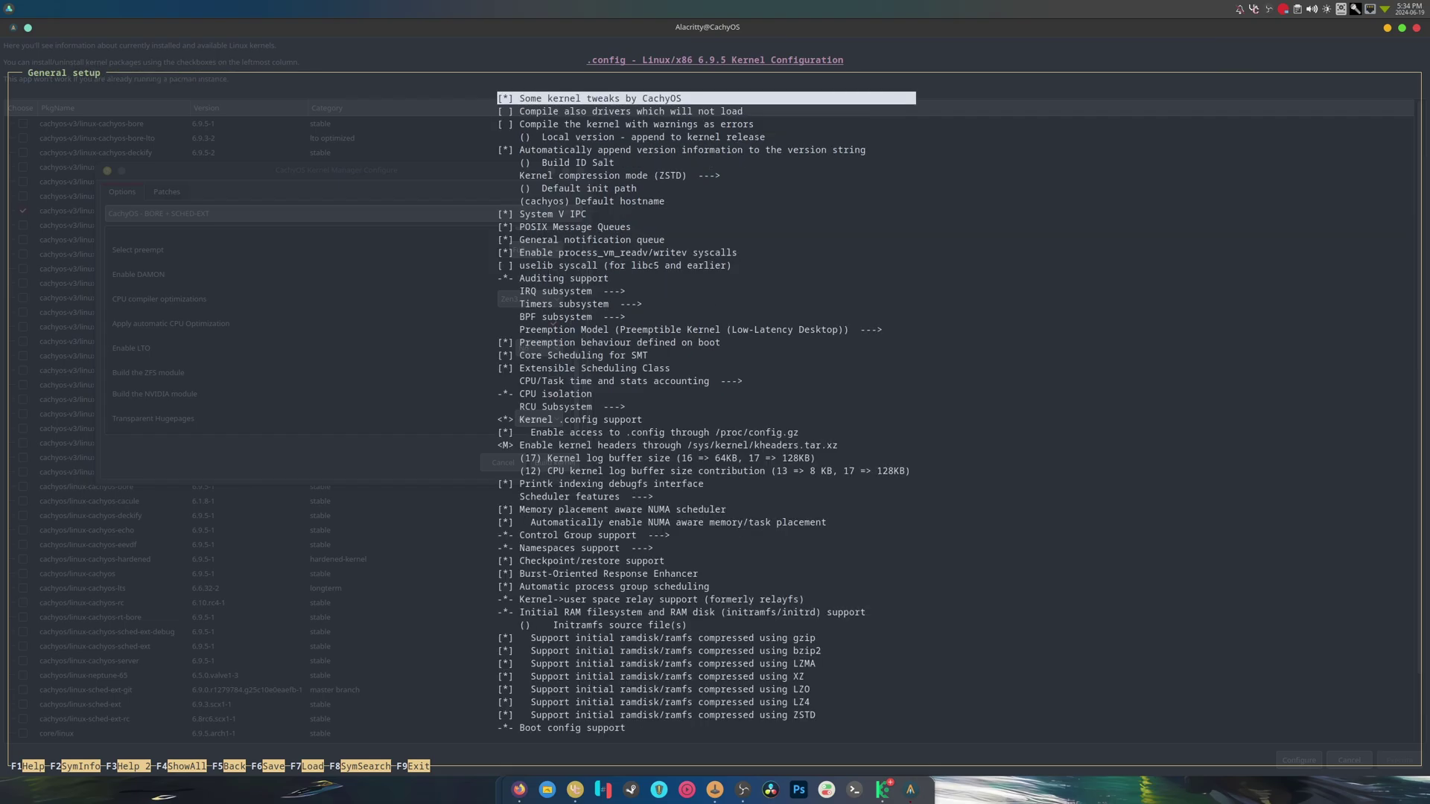
Browse the first General setup options, ending on CachyOS kernel tweaks.
key("Down")
key("Up")
key("Down")
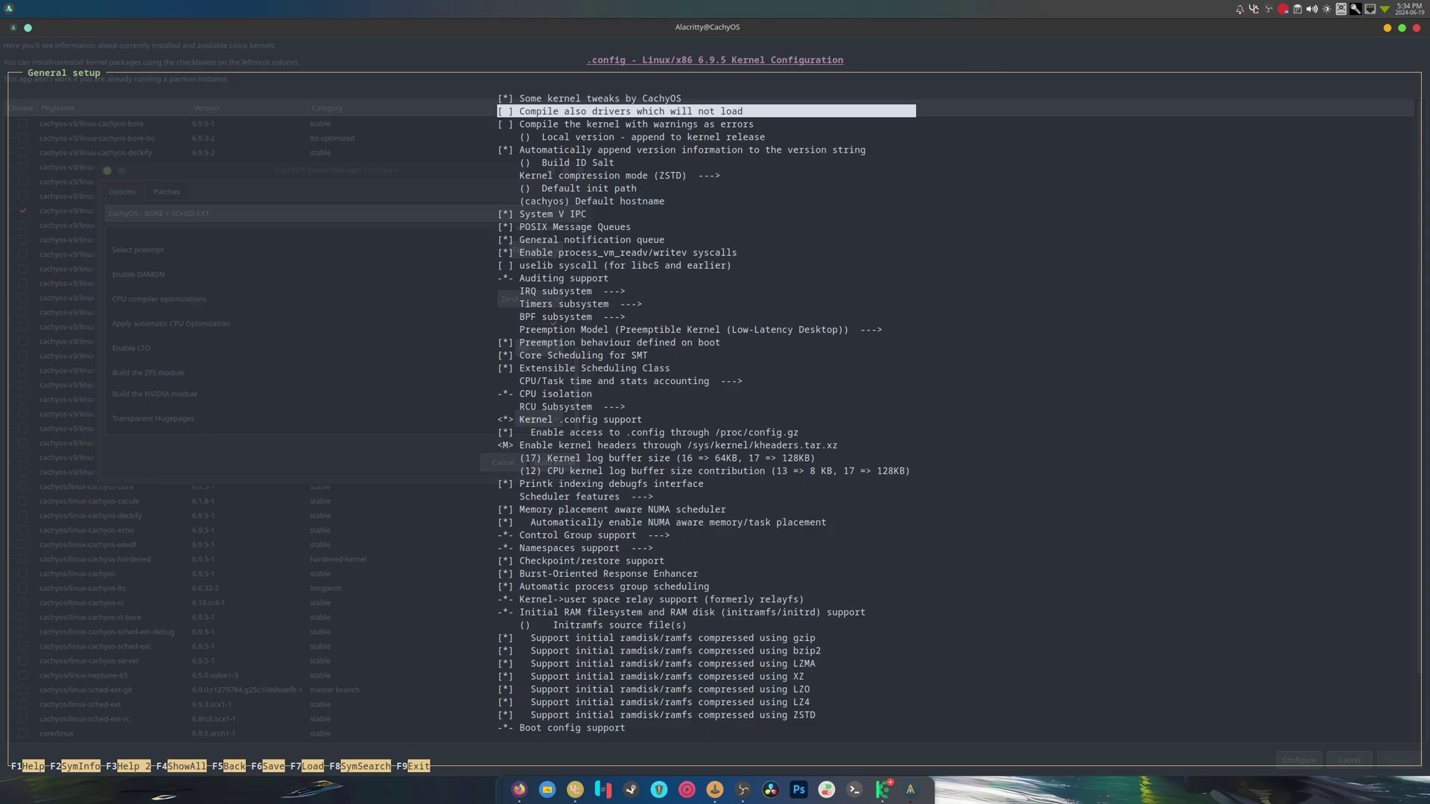
key("Down")
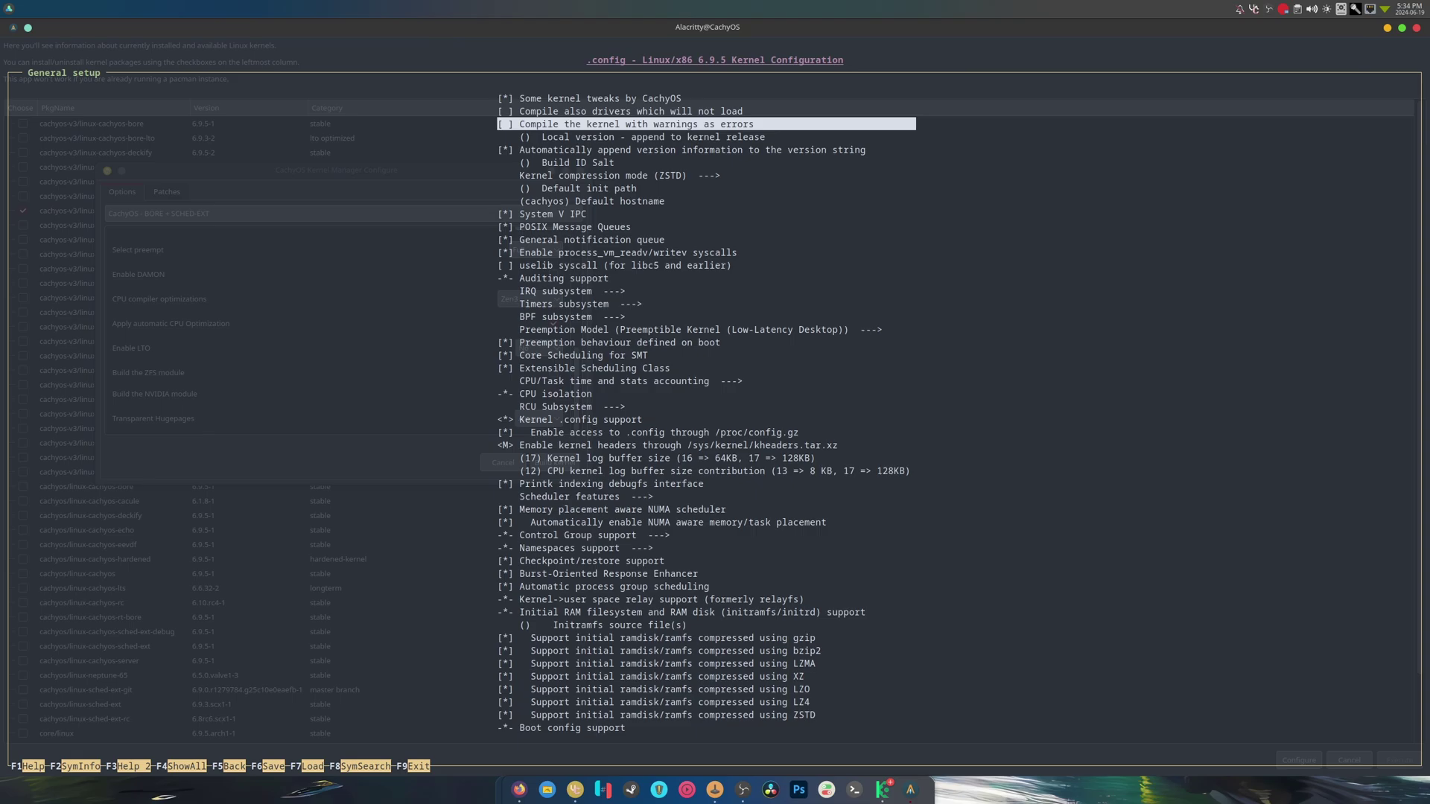
key("Up")
key("Up")
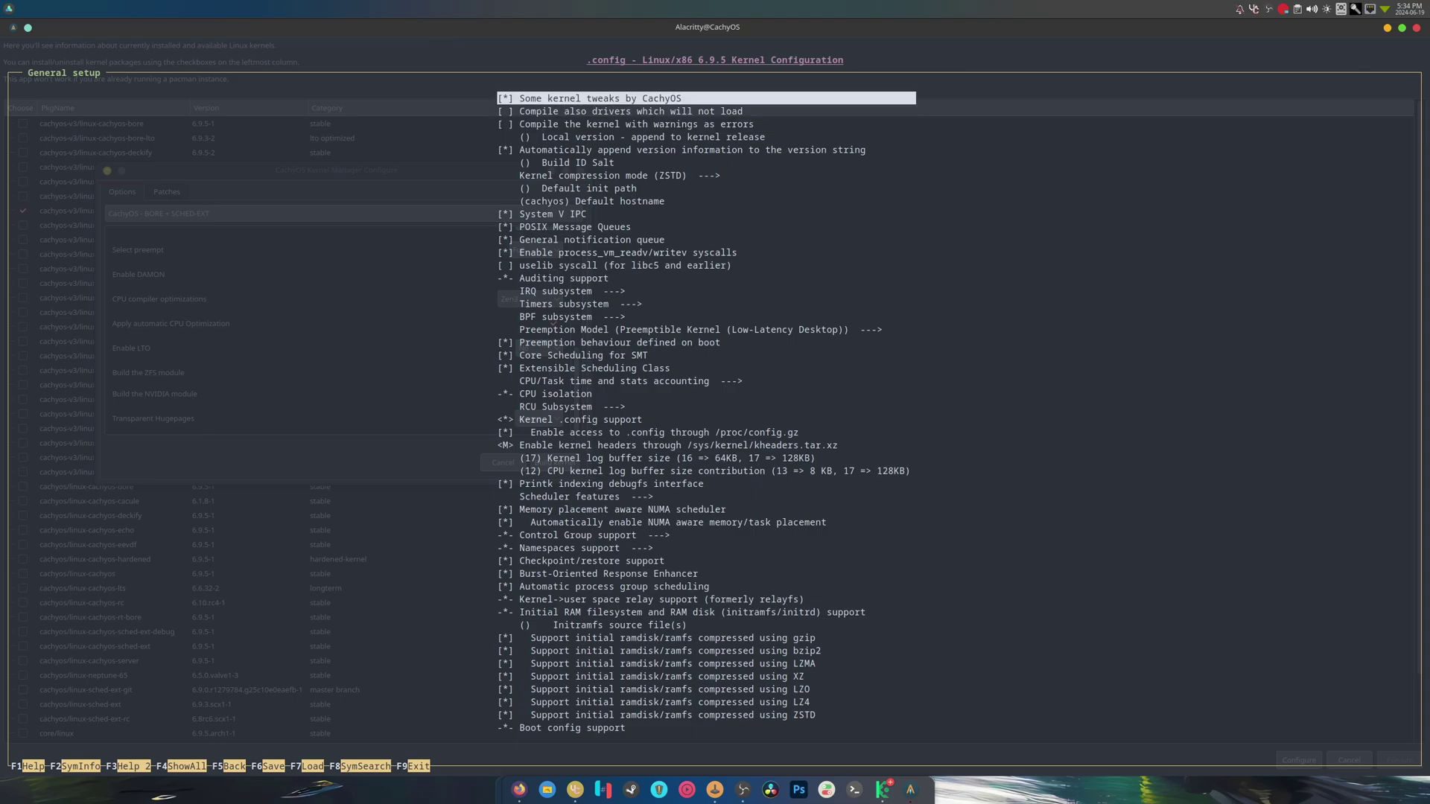
Exit nconfig with F9 so the kernel build continues.
key("F9")
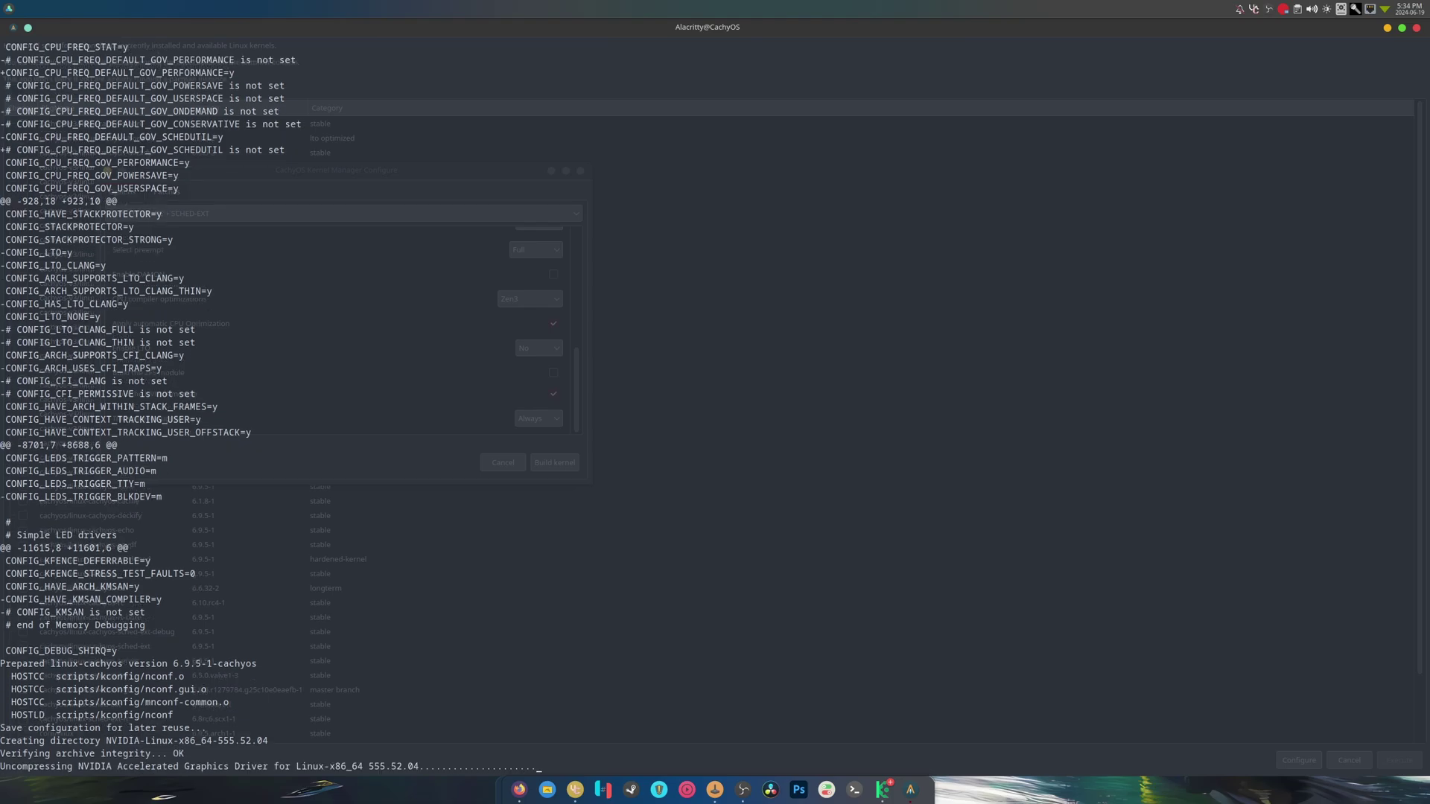